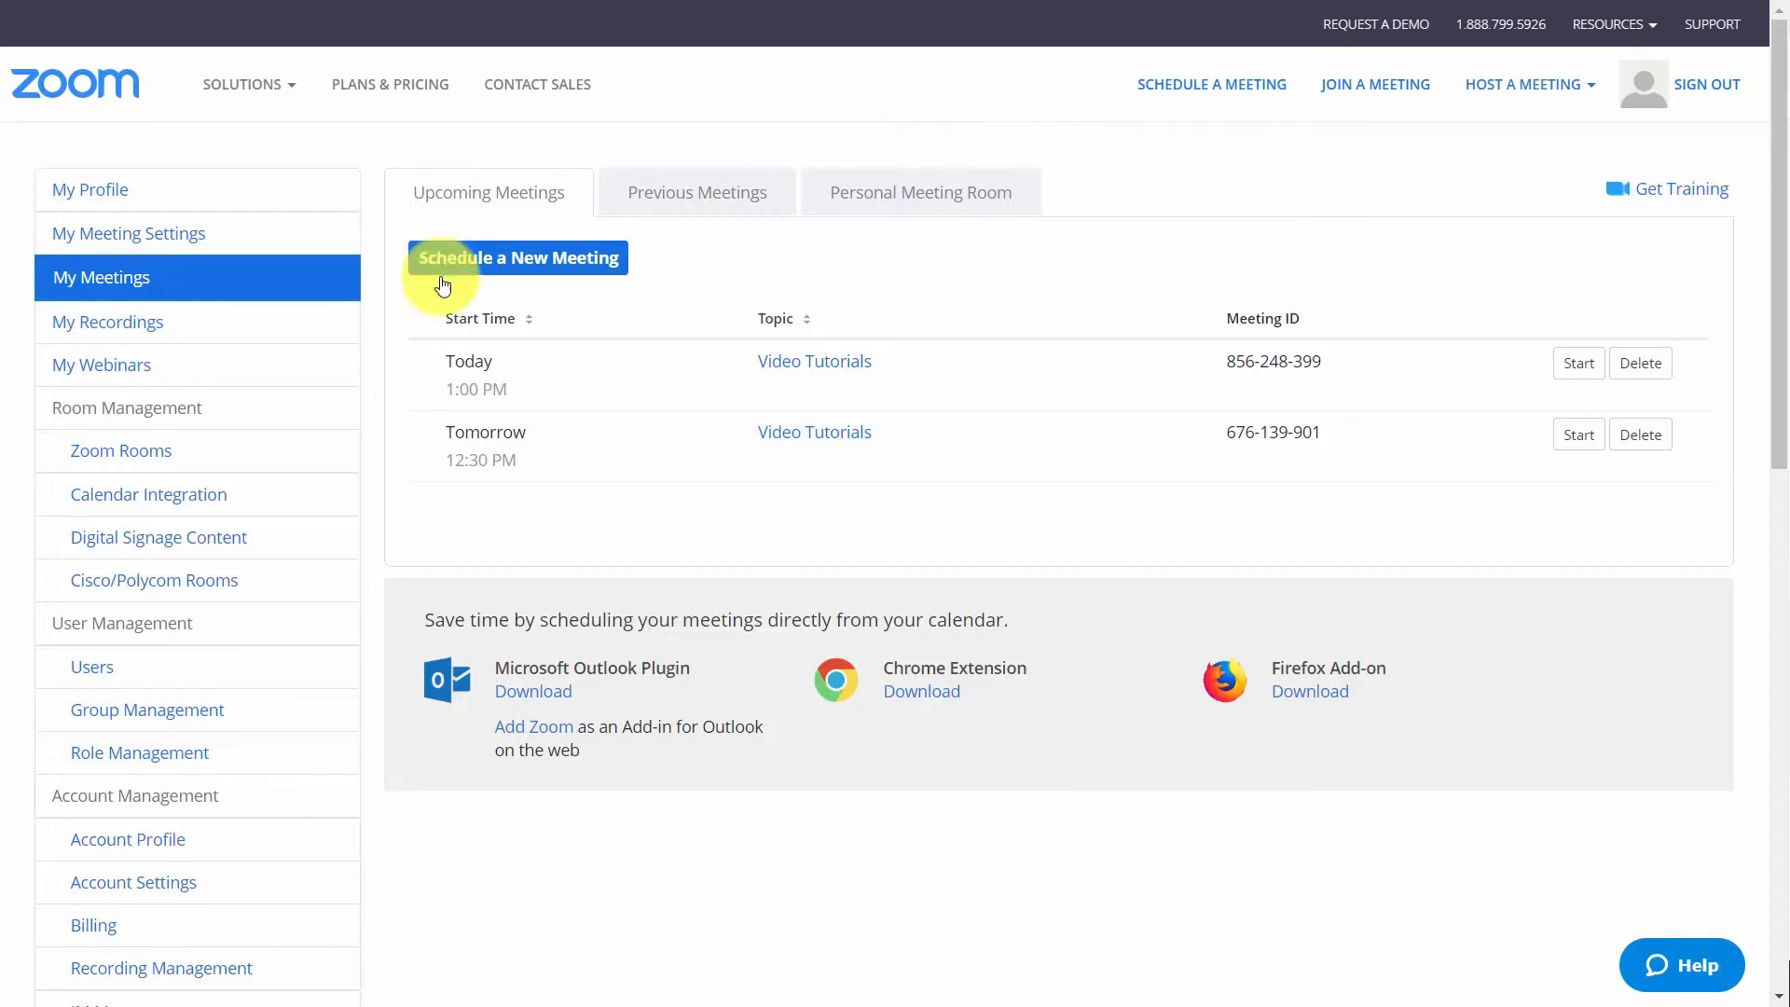
Open the account's billing page and start adding the Webinar add-on to the plan
{"action": "left_click", "coordinate": [101, 369]}
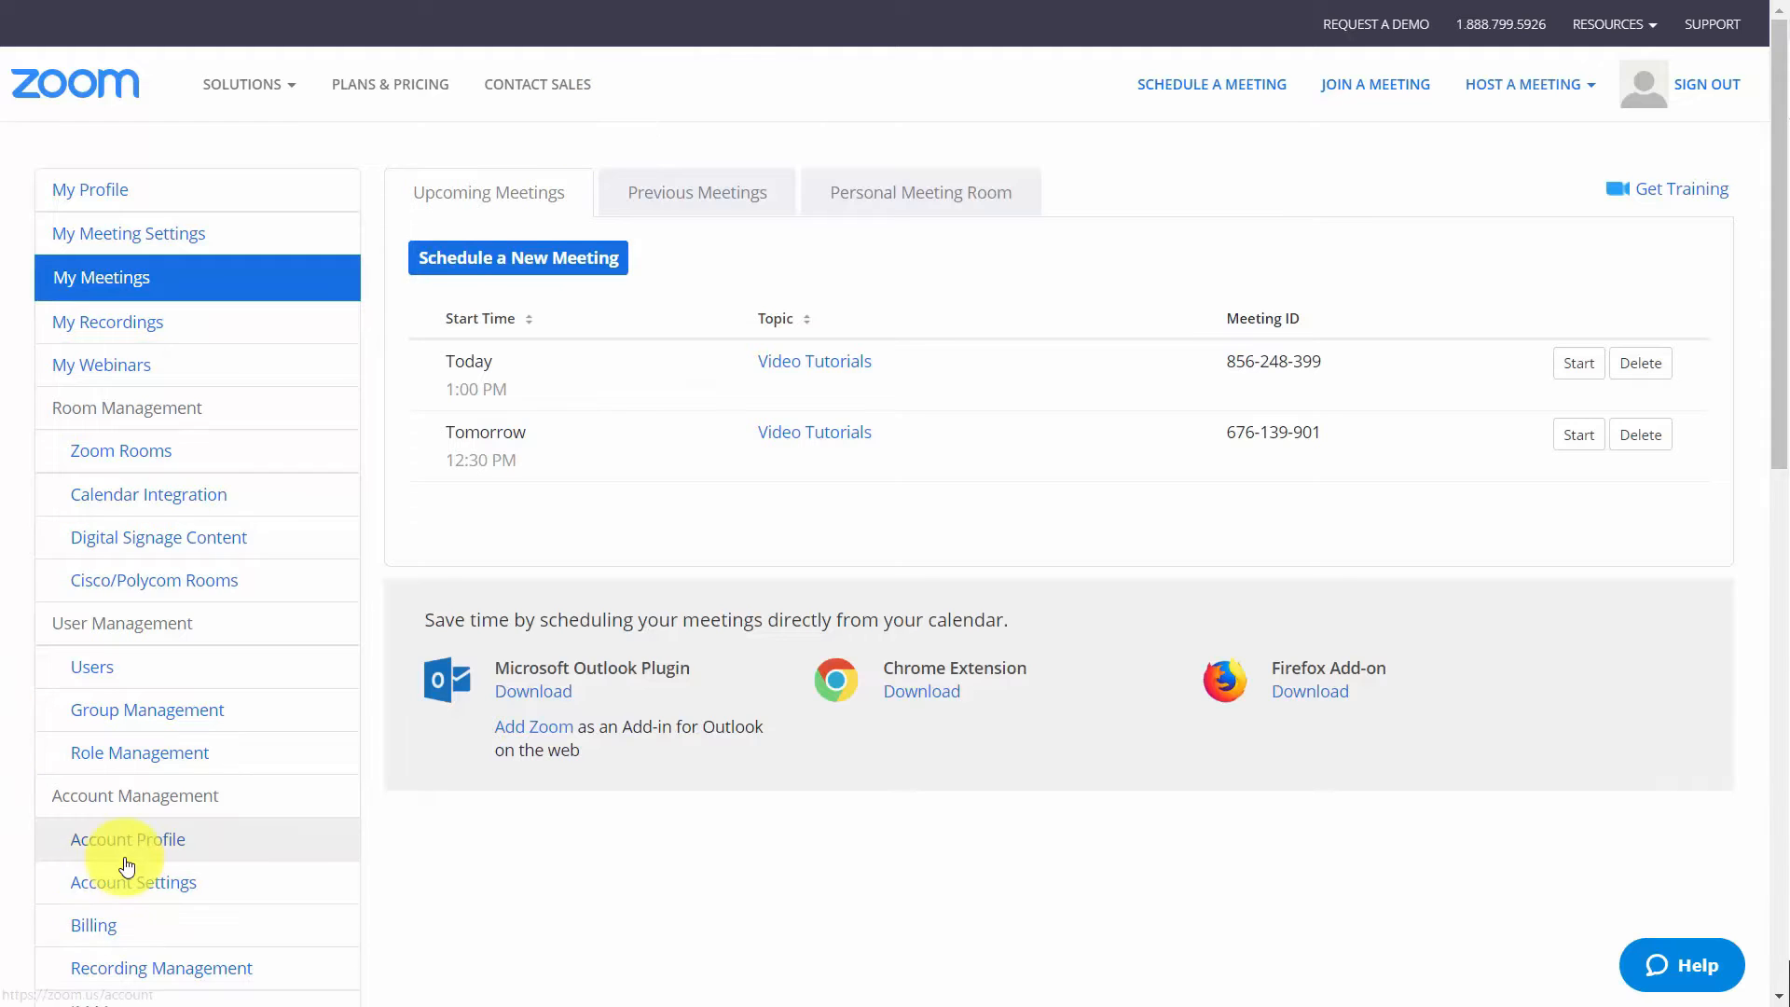
{"action": "left_click", "coordinate": [98, 936]}
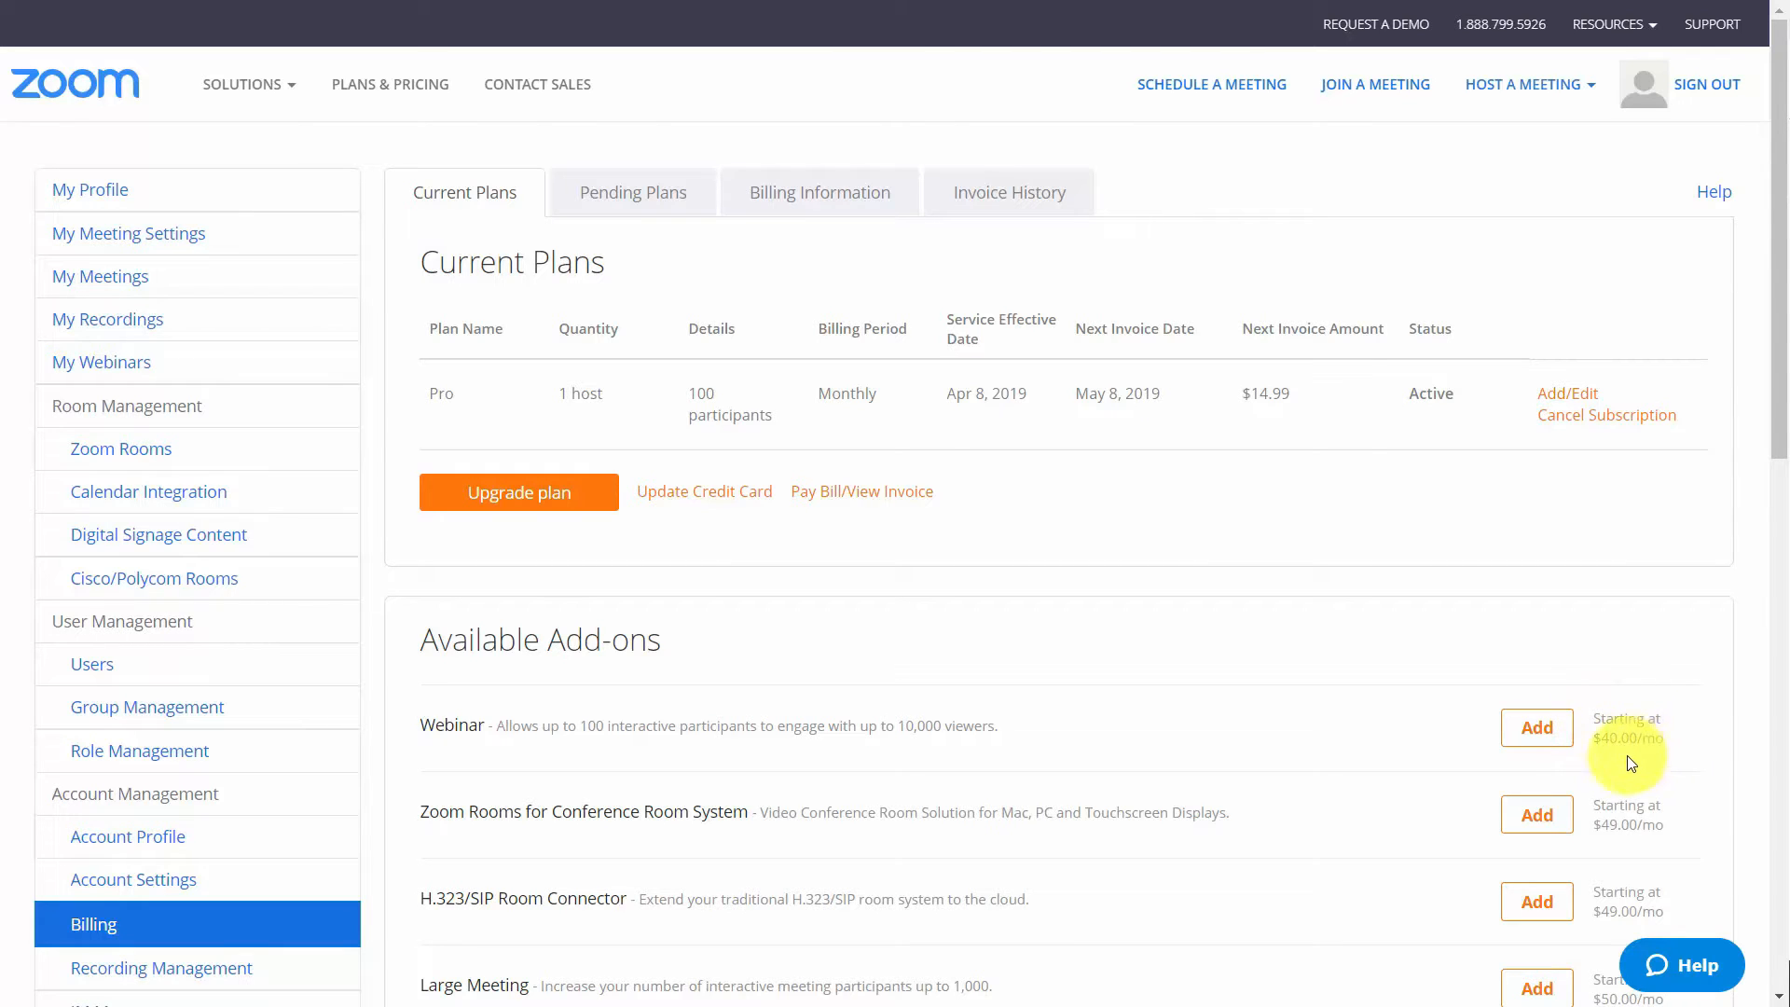
{"action": "left_click", "coordinate": [1524, 754]}
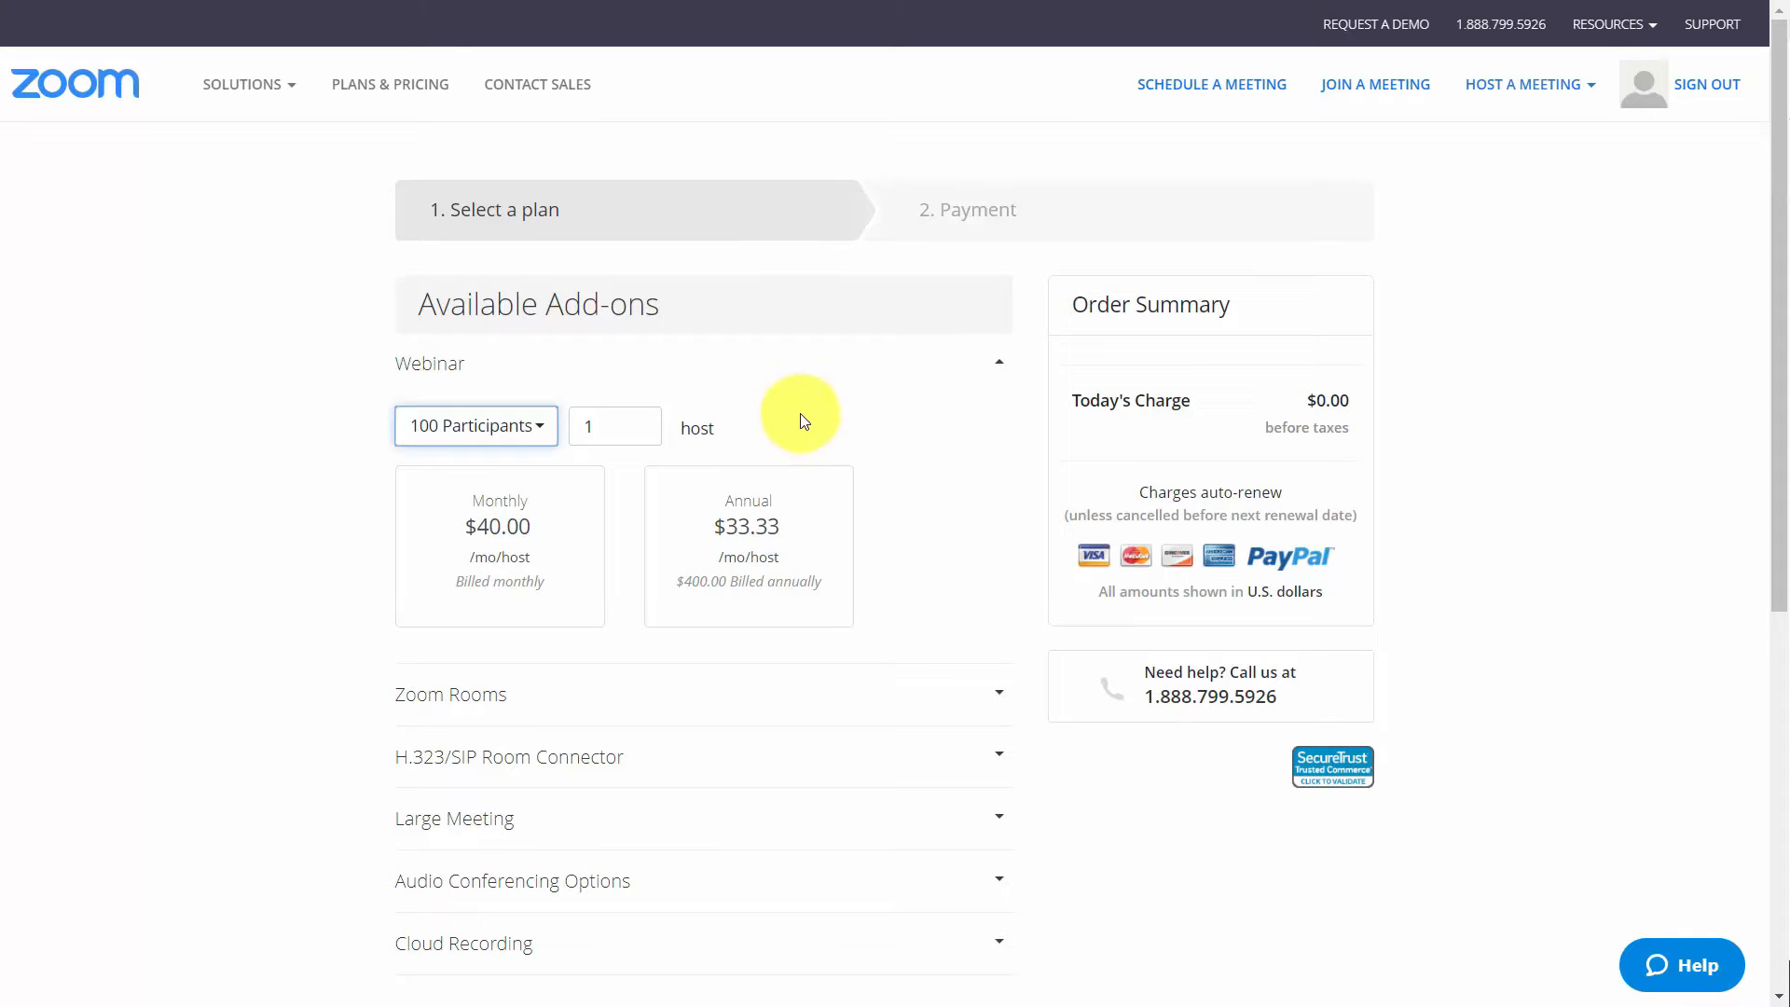
Order the Webinar add-on for 100 participants and 1 host with monthly billing at $40.00
{"action": "left_click", "coordinate": [539, 431]}
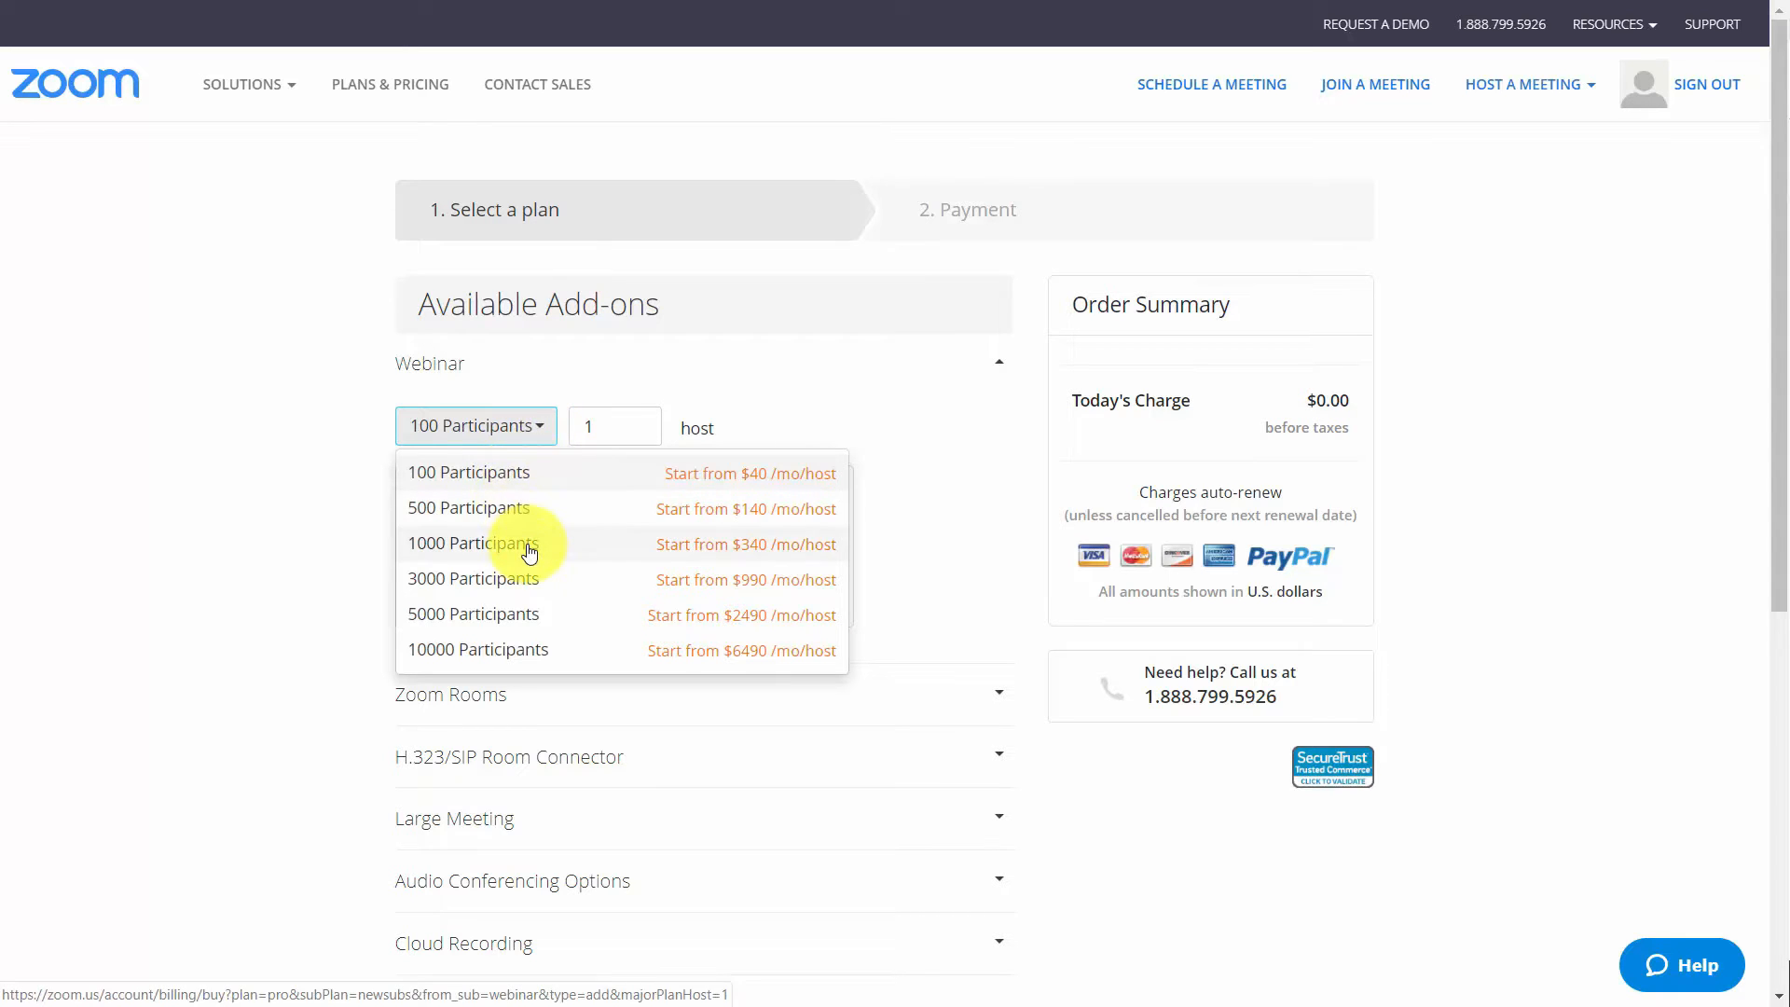
{"action": "left_click", "coordinate": [368, 396]}
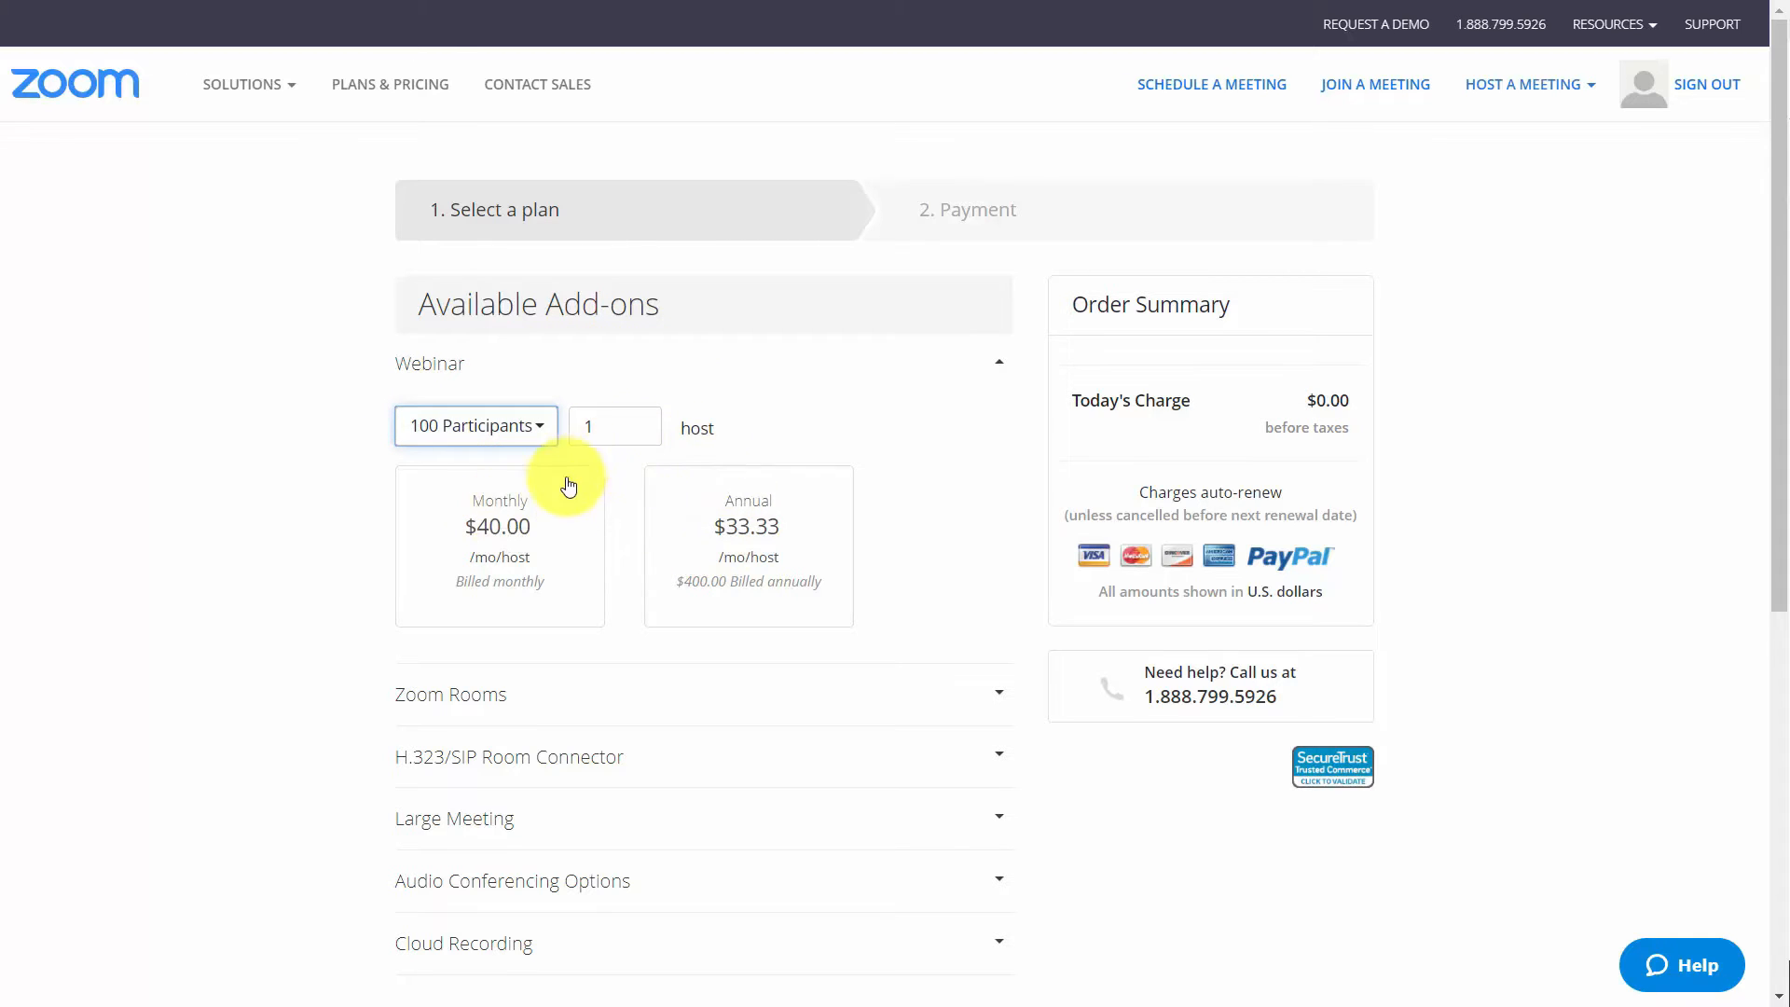
{"action": "left_click", "coordinate": [537, 506]}
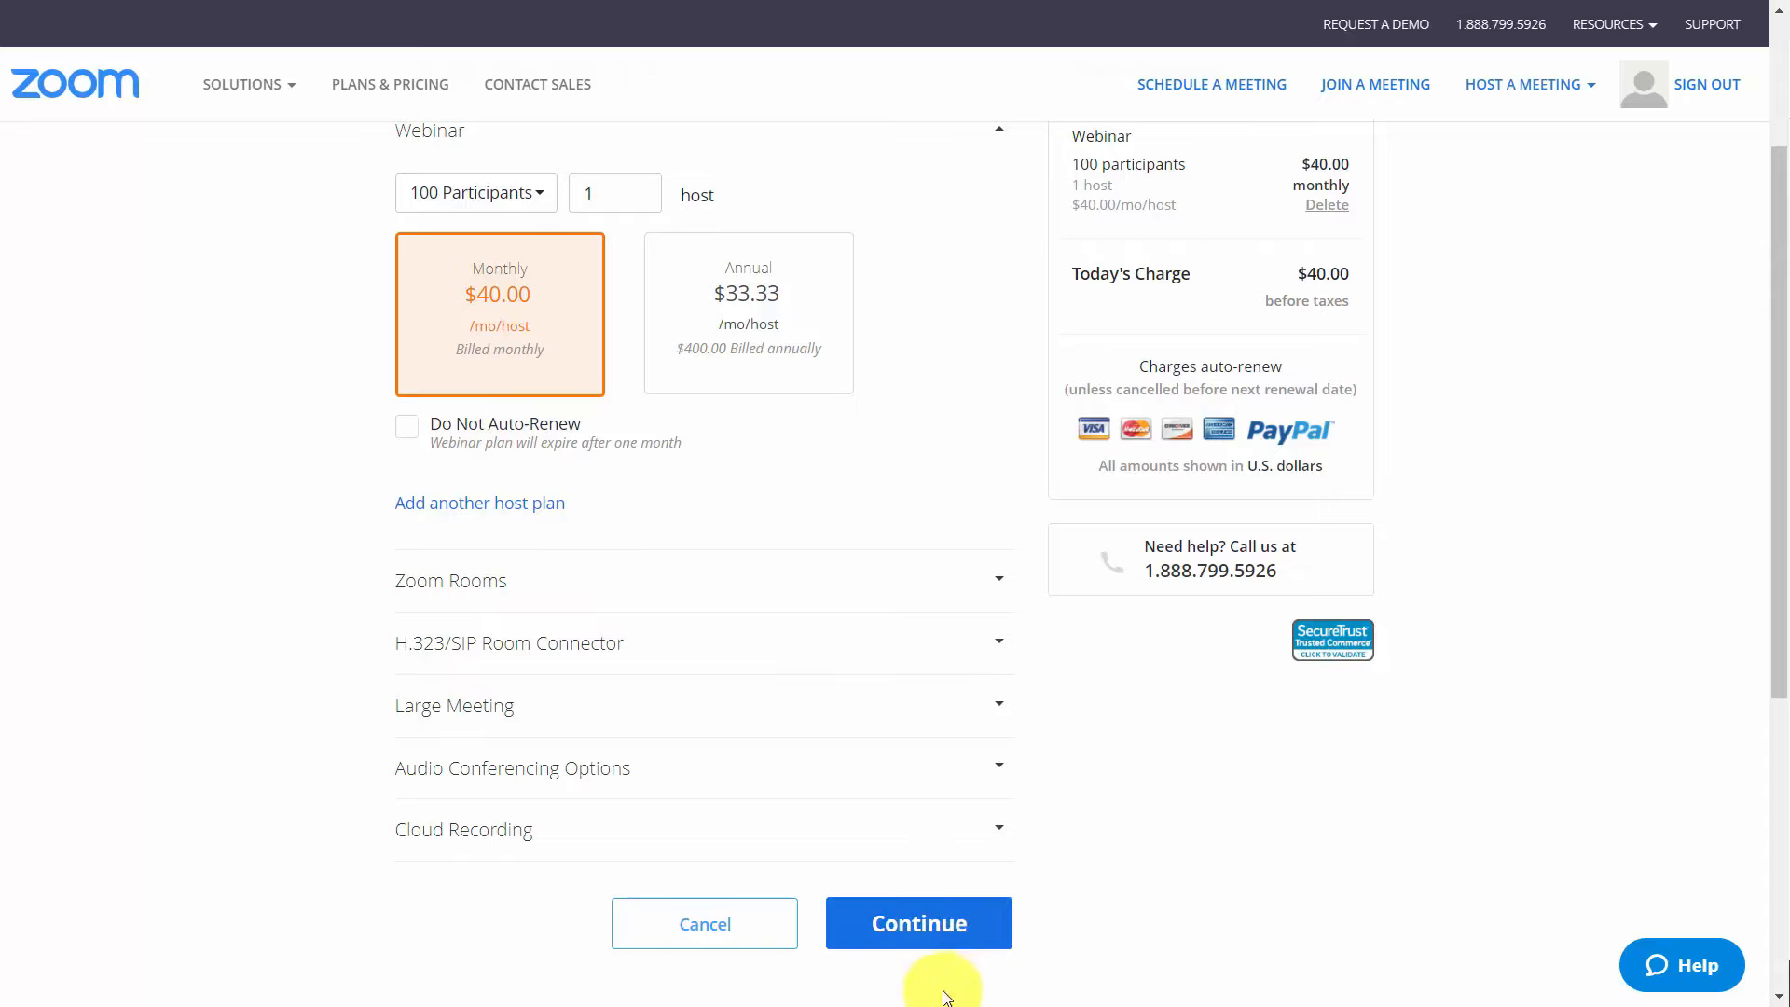
{"action": "left_click", "coordinate": [909, 942]}
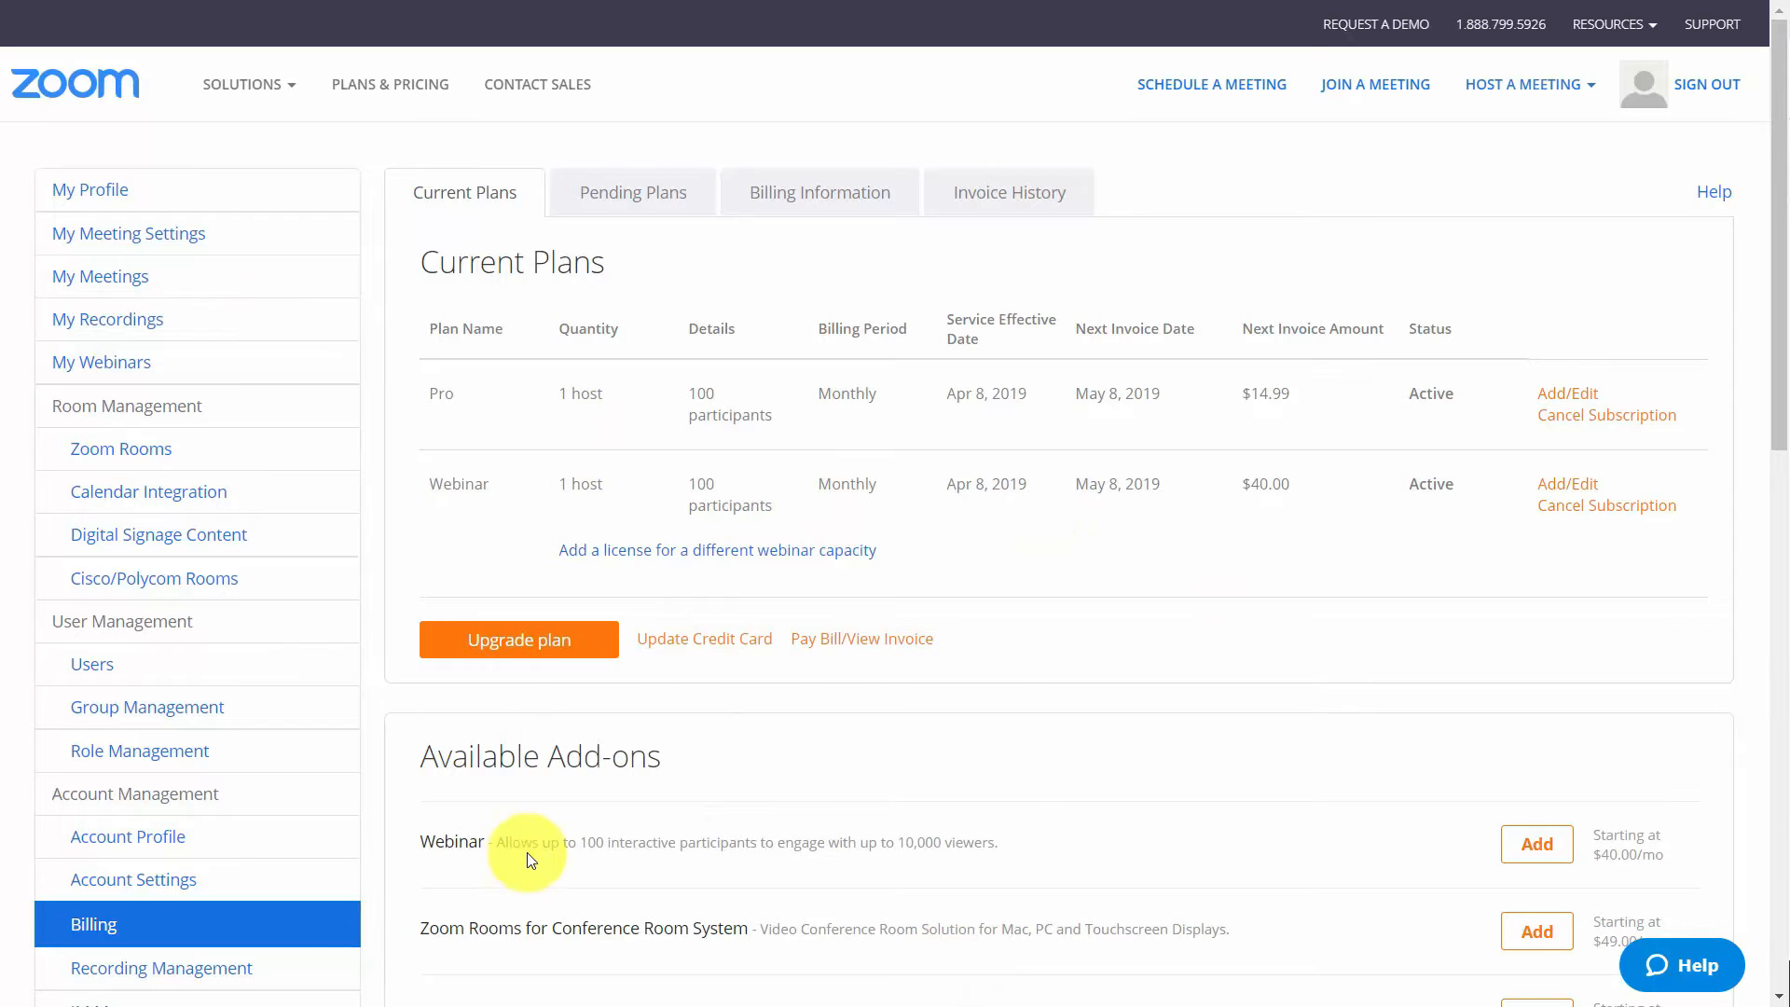
Enable the Webinar feature with a capacity of 100 for the account owner in user management and save
{"action": "mouse_move", "coordinate": [608, 853]}
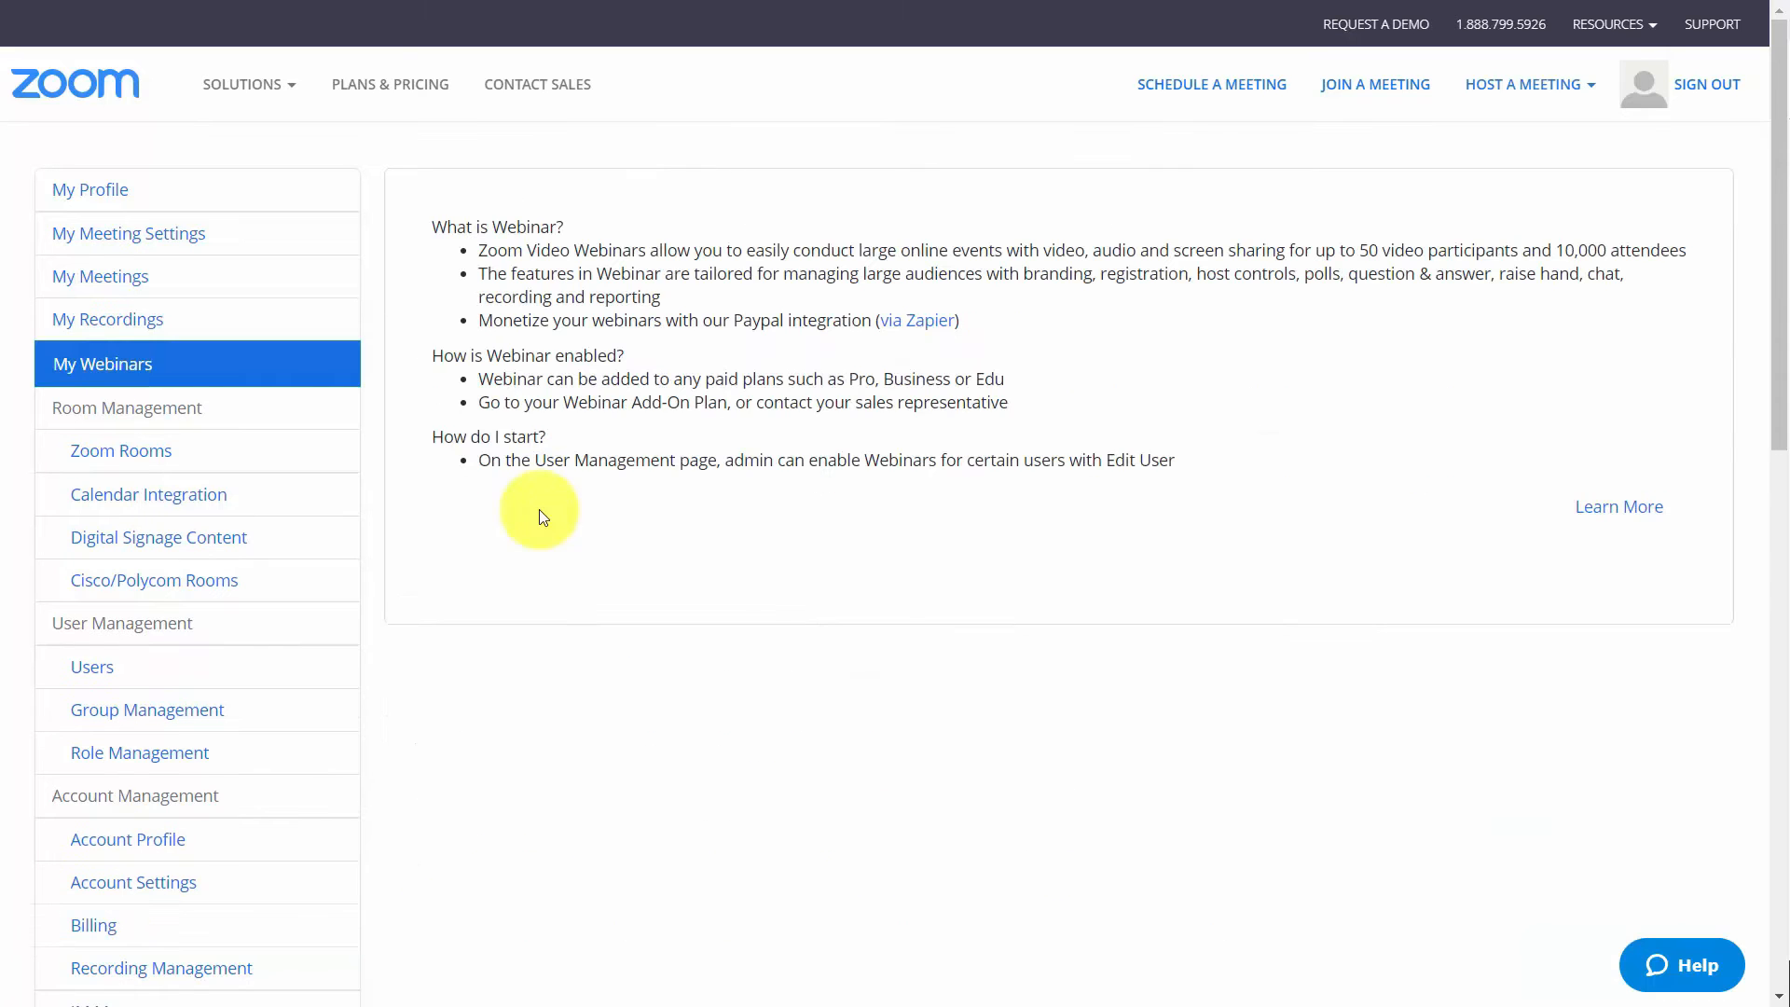
{"action": "left_click", "coordinate": [104, 671]}
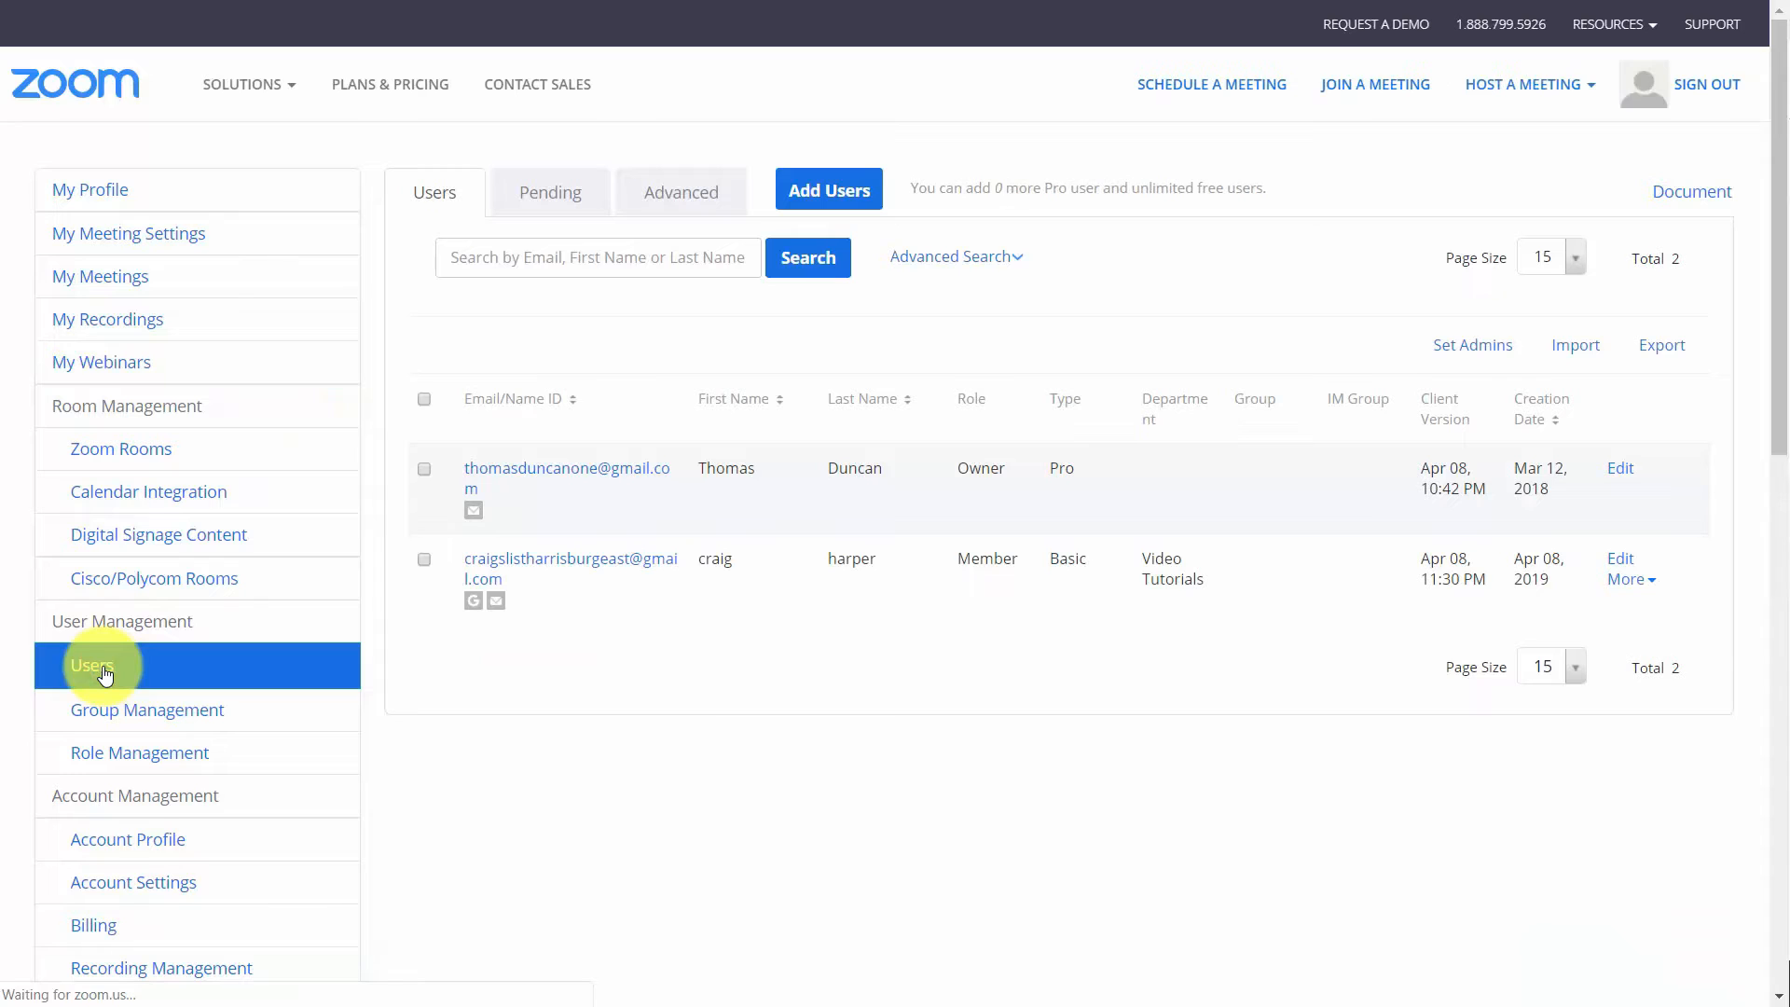
{"action": "left_click", "coordinate": [1622, 469]}
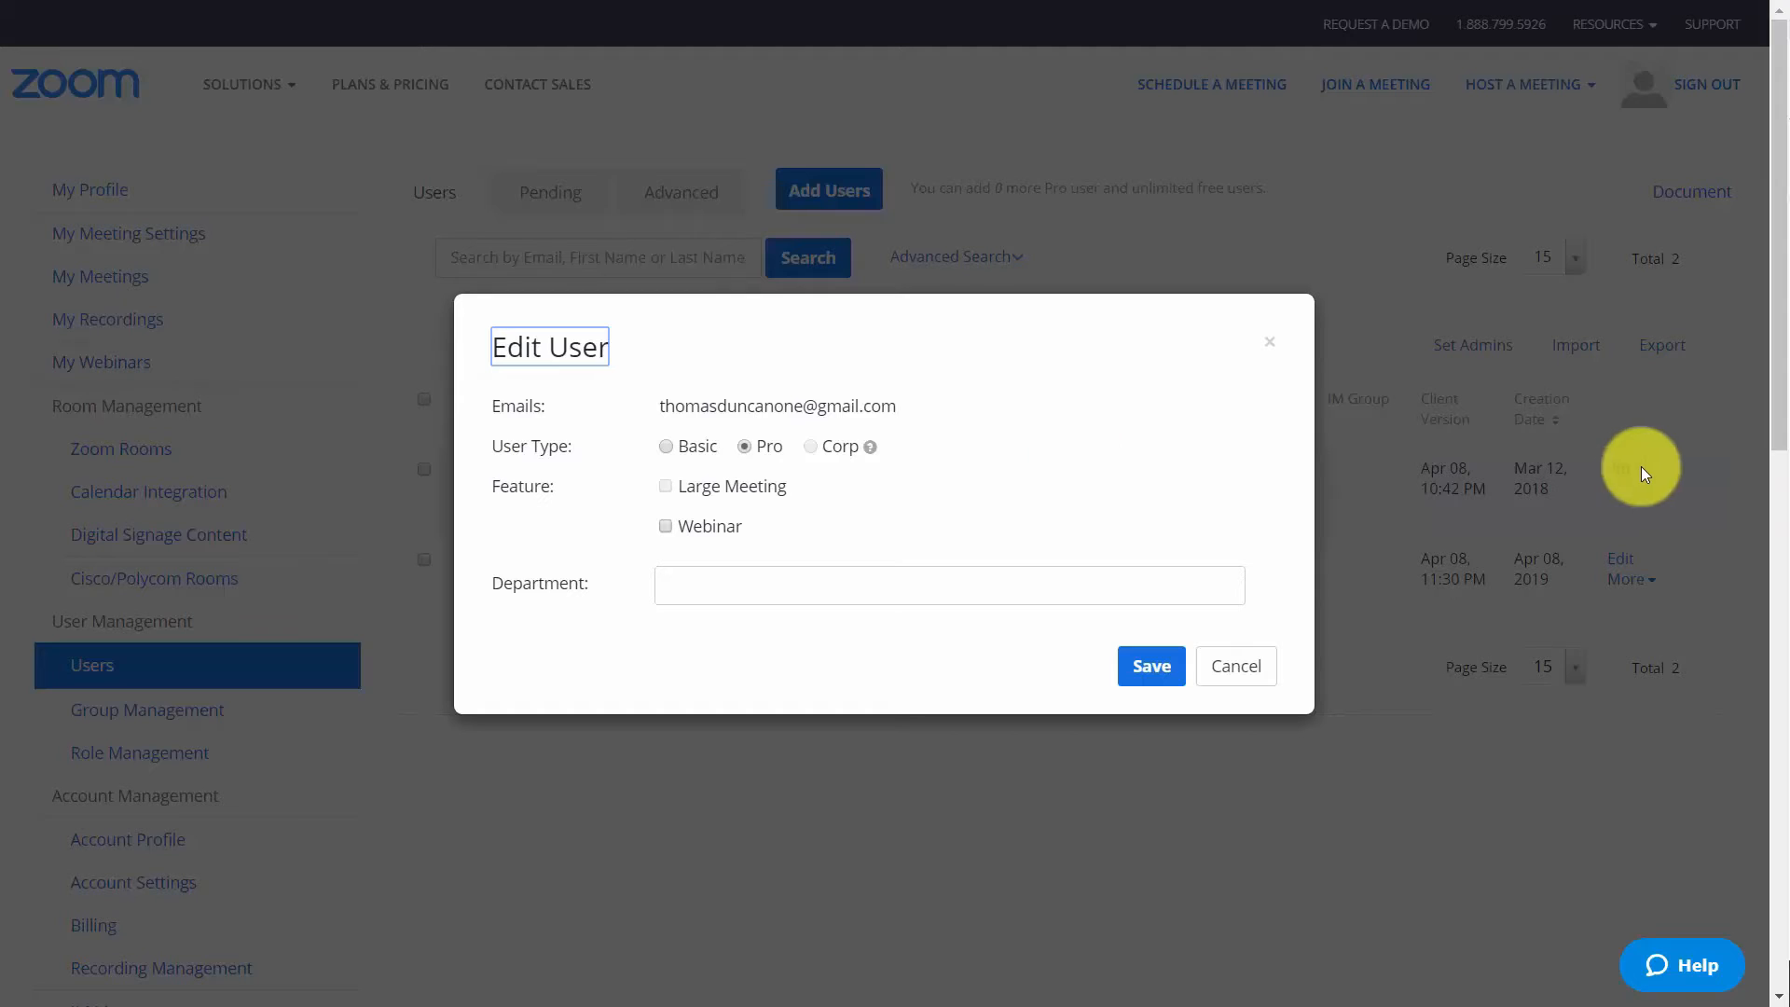
{"action": "left_click", "coordinate": [666, 525]}
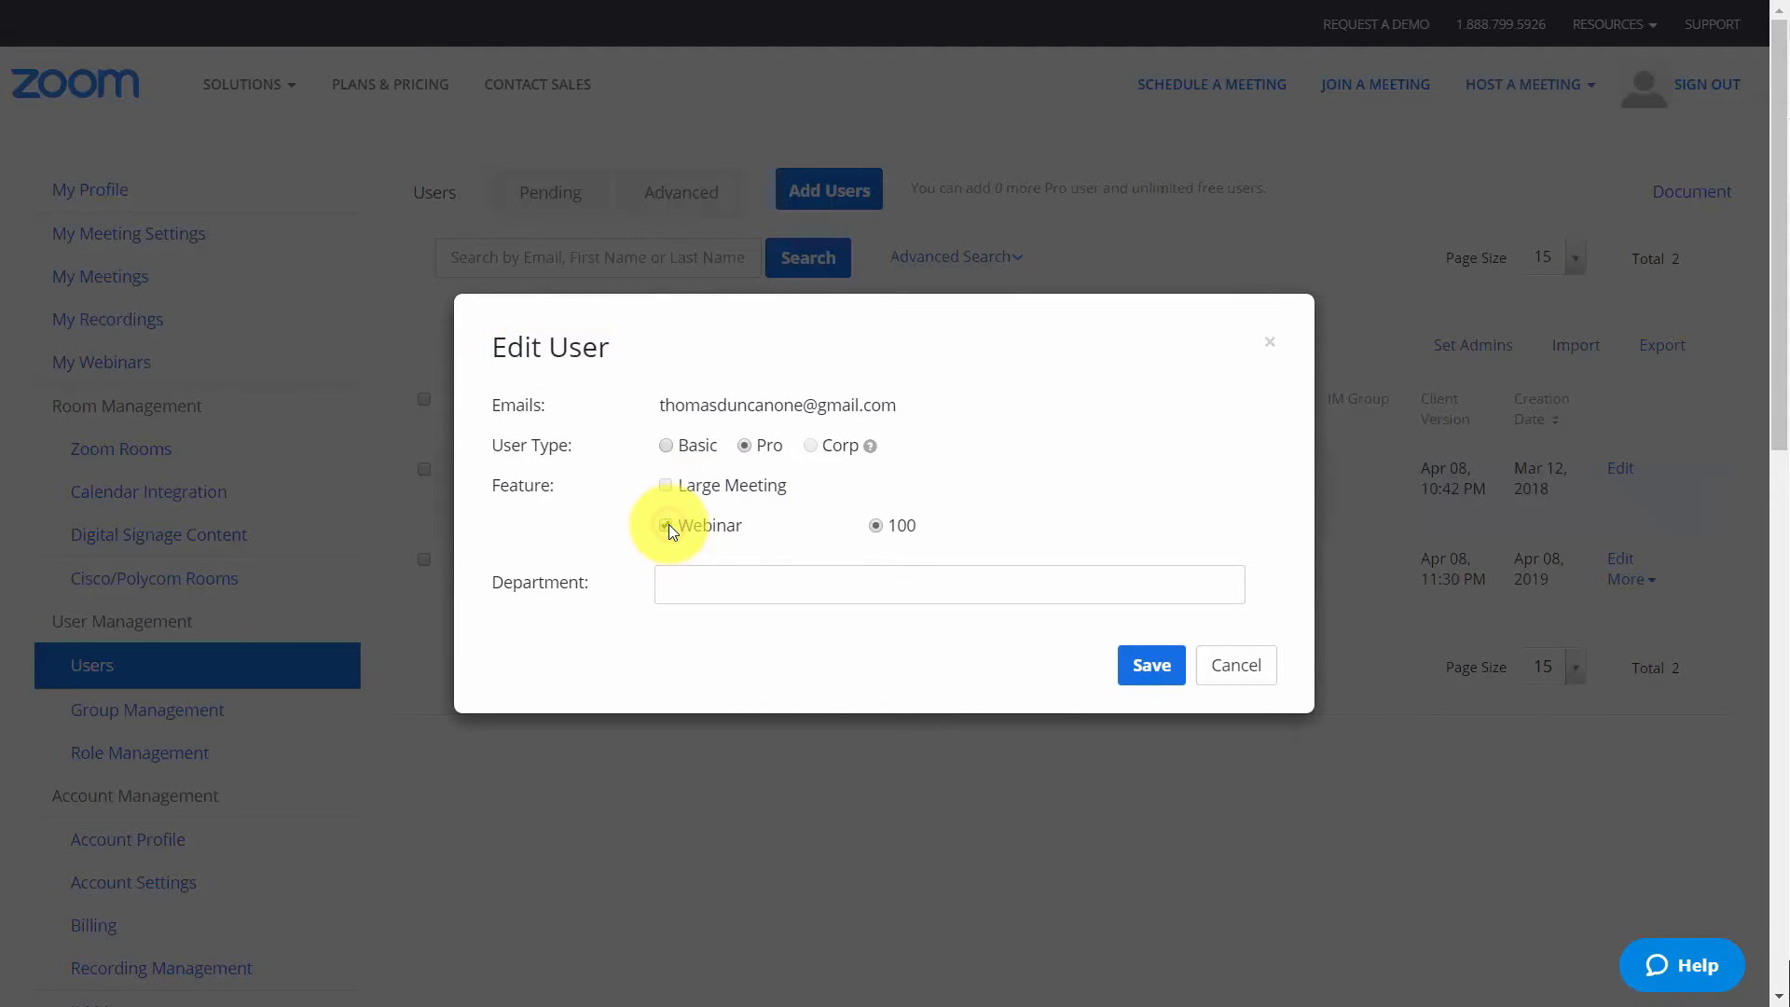
{"action": "left_click", "coordinate": [1153, 666]}
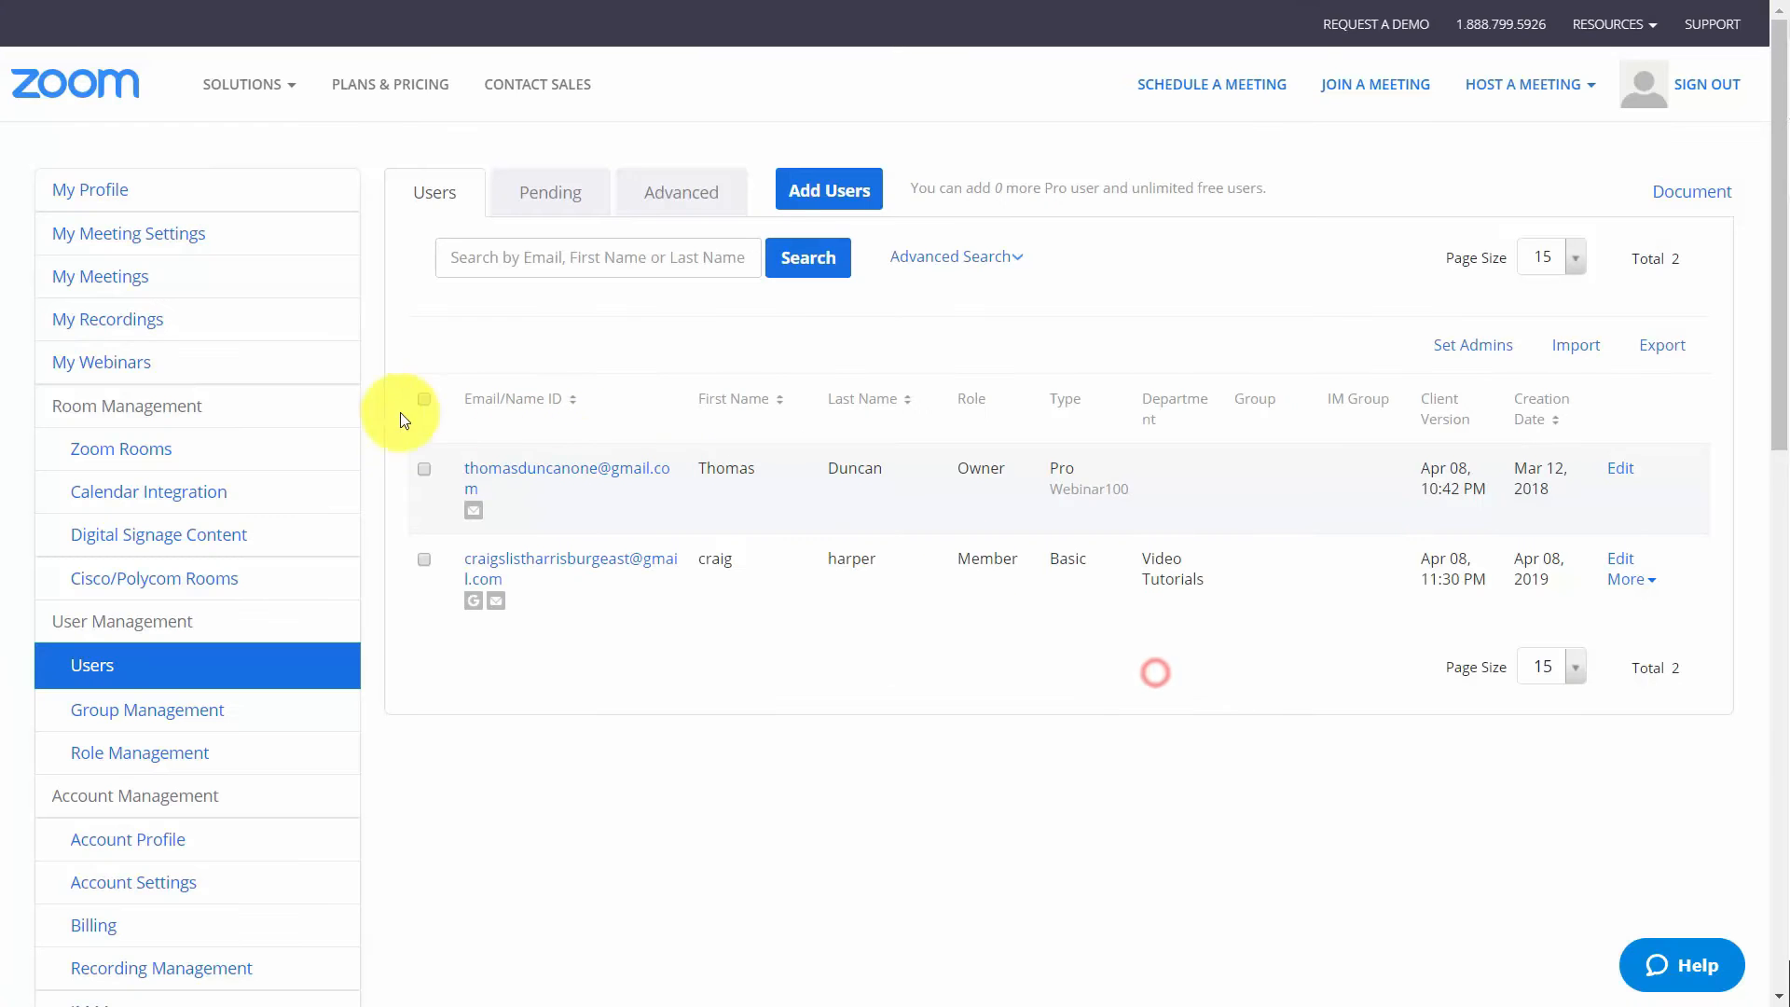
Start a new webinar with topic "Video Tutorials" and description "How to use them properly.", keeping it non-recurring and making registration required
{"action": "left_click", "coordinate": [149, 370]}
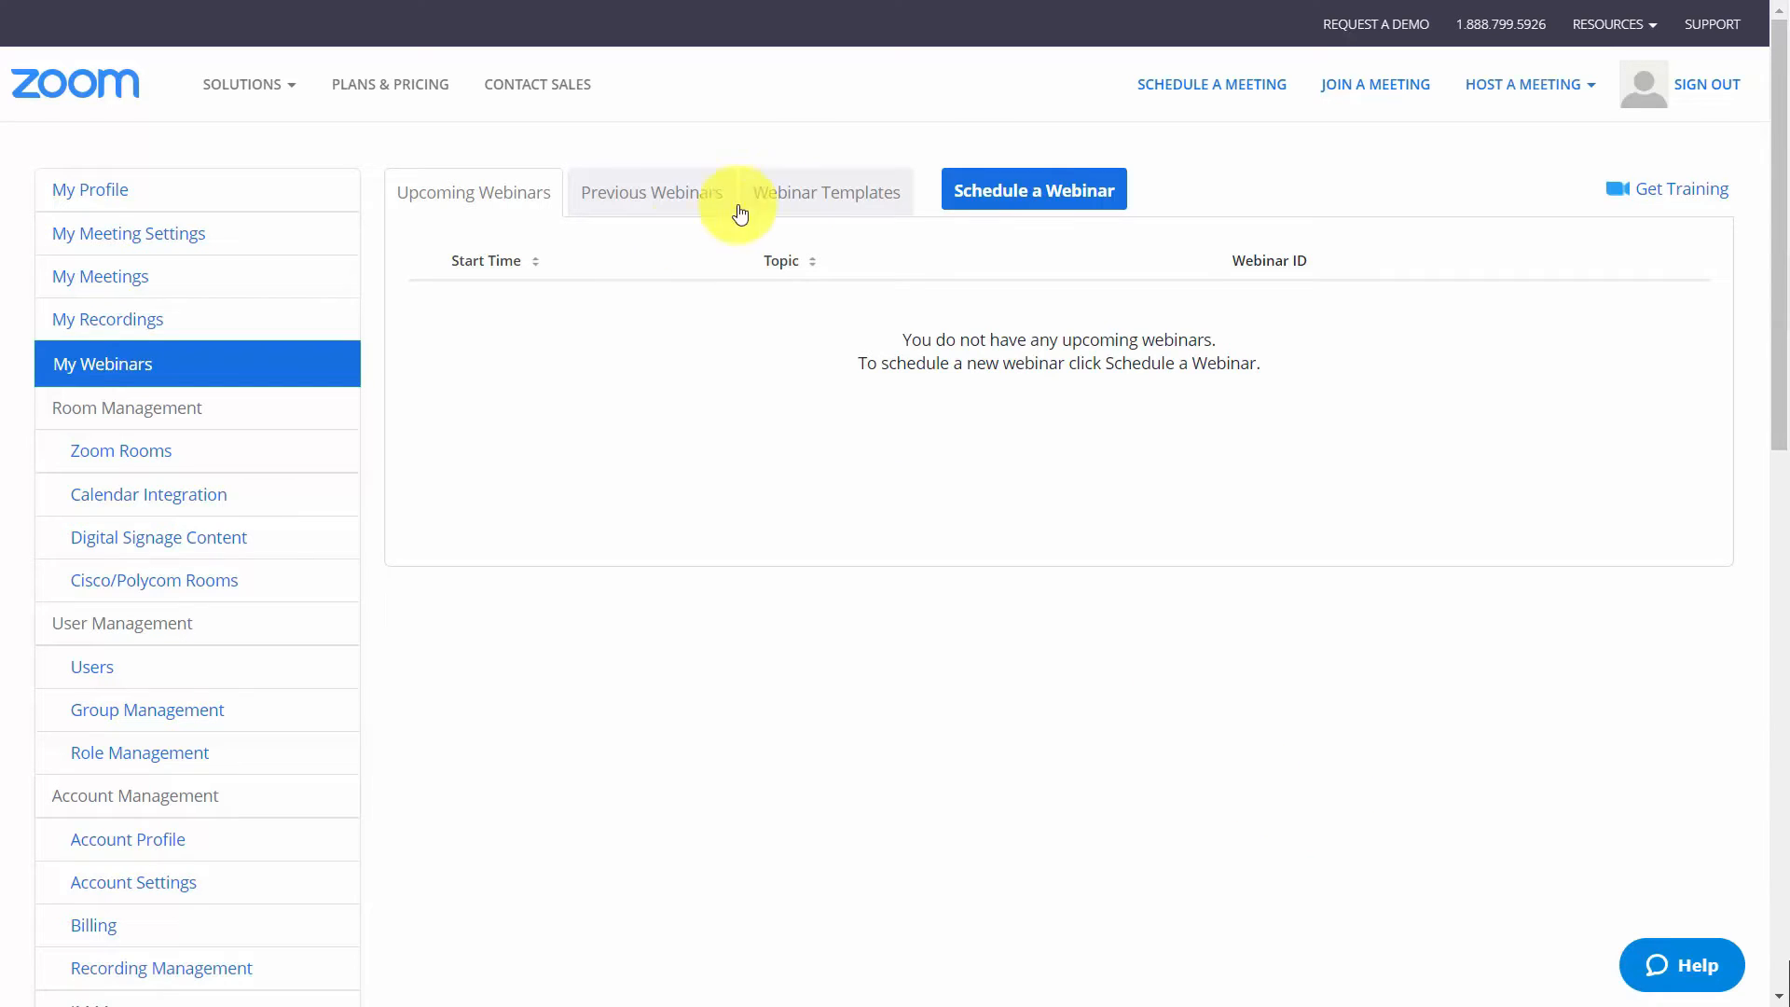
{"action": "left_click", "coordinate": [1032, 200]}
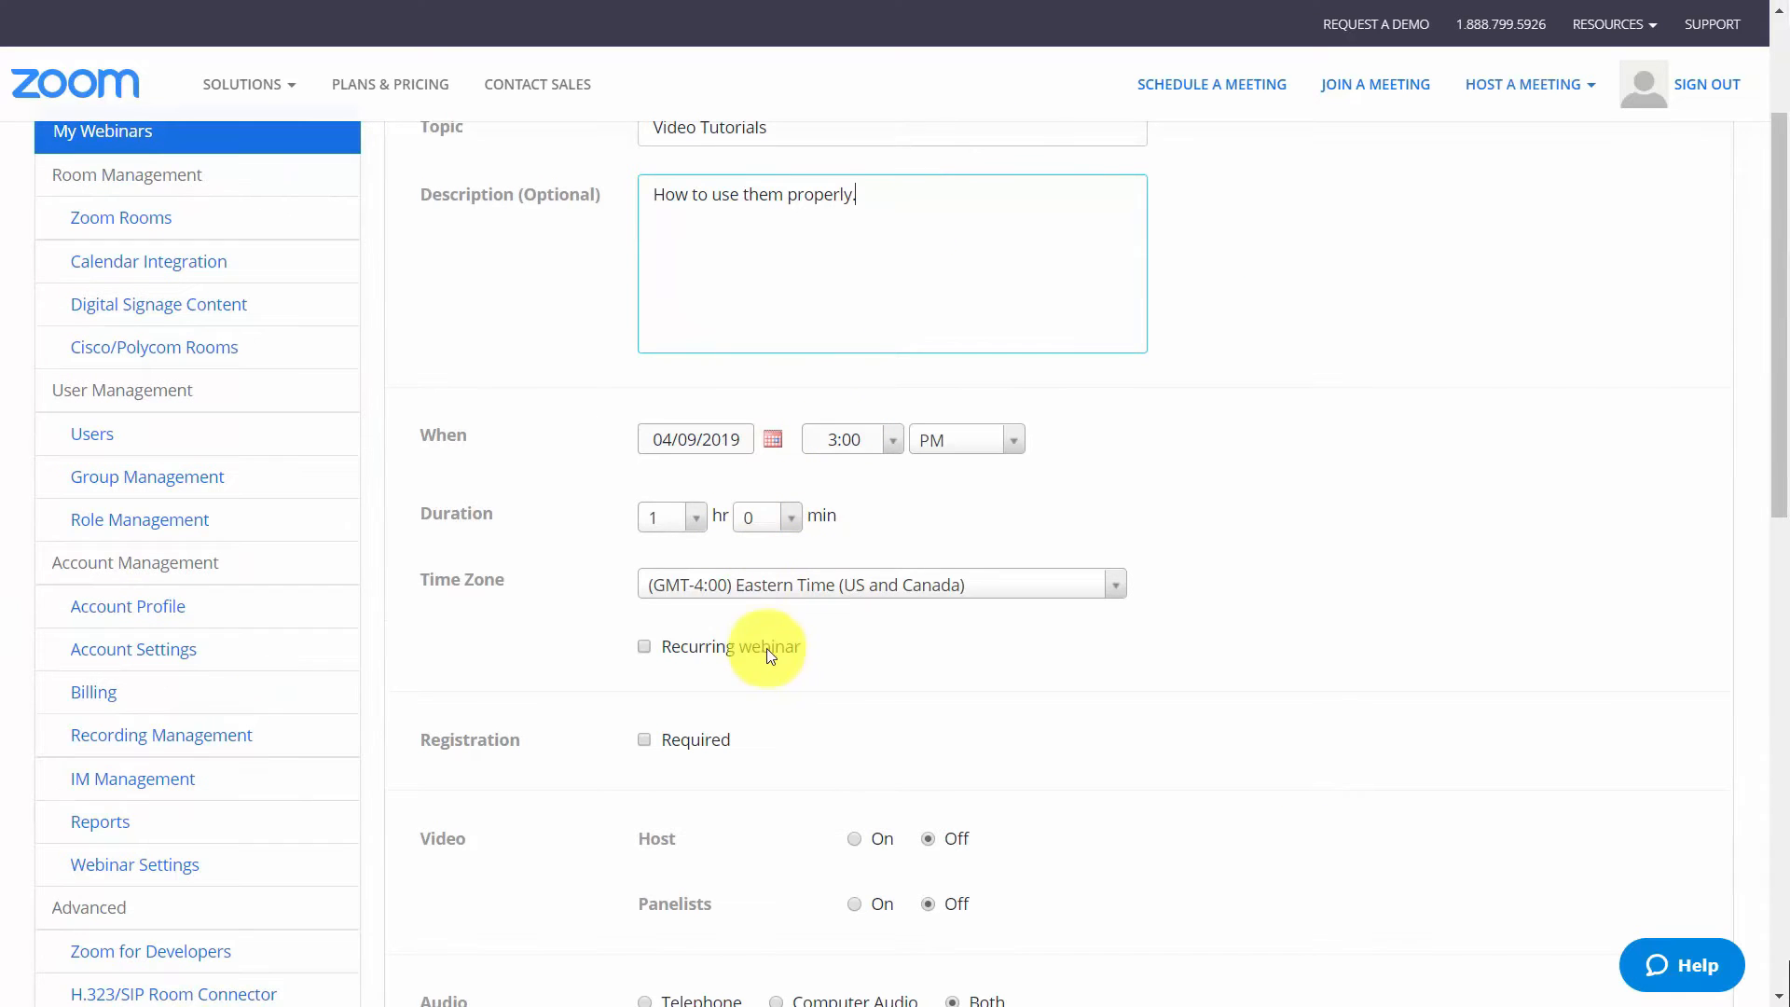
{"action": "left_click", "coordinate": [645, 649]}
{"action": "left_click", "coordinate": [647, 649]}
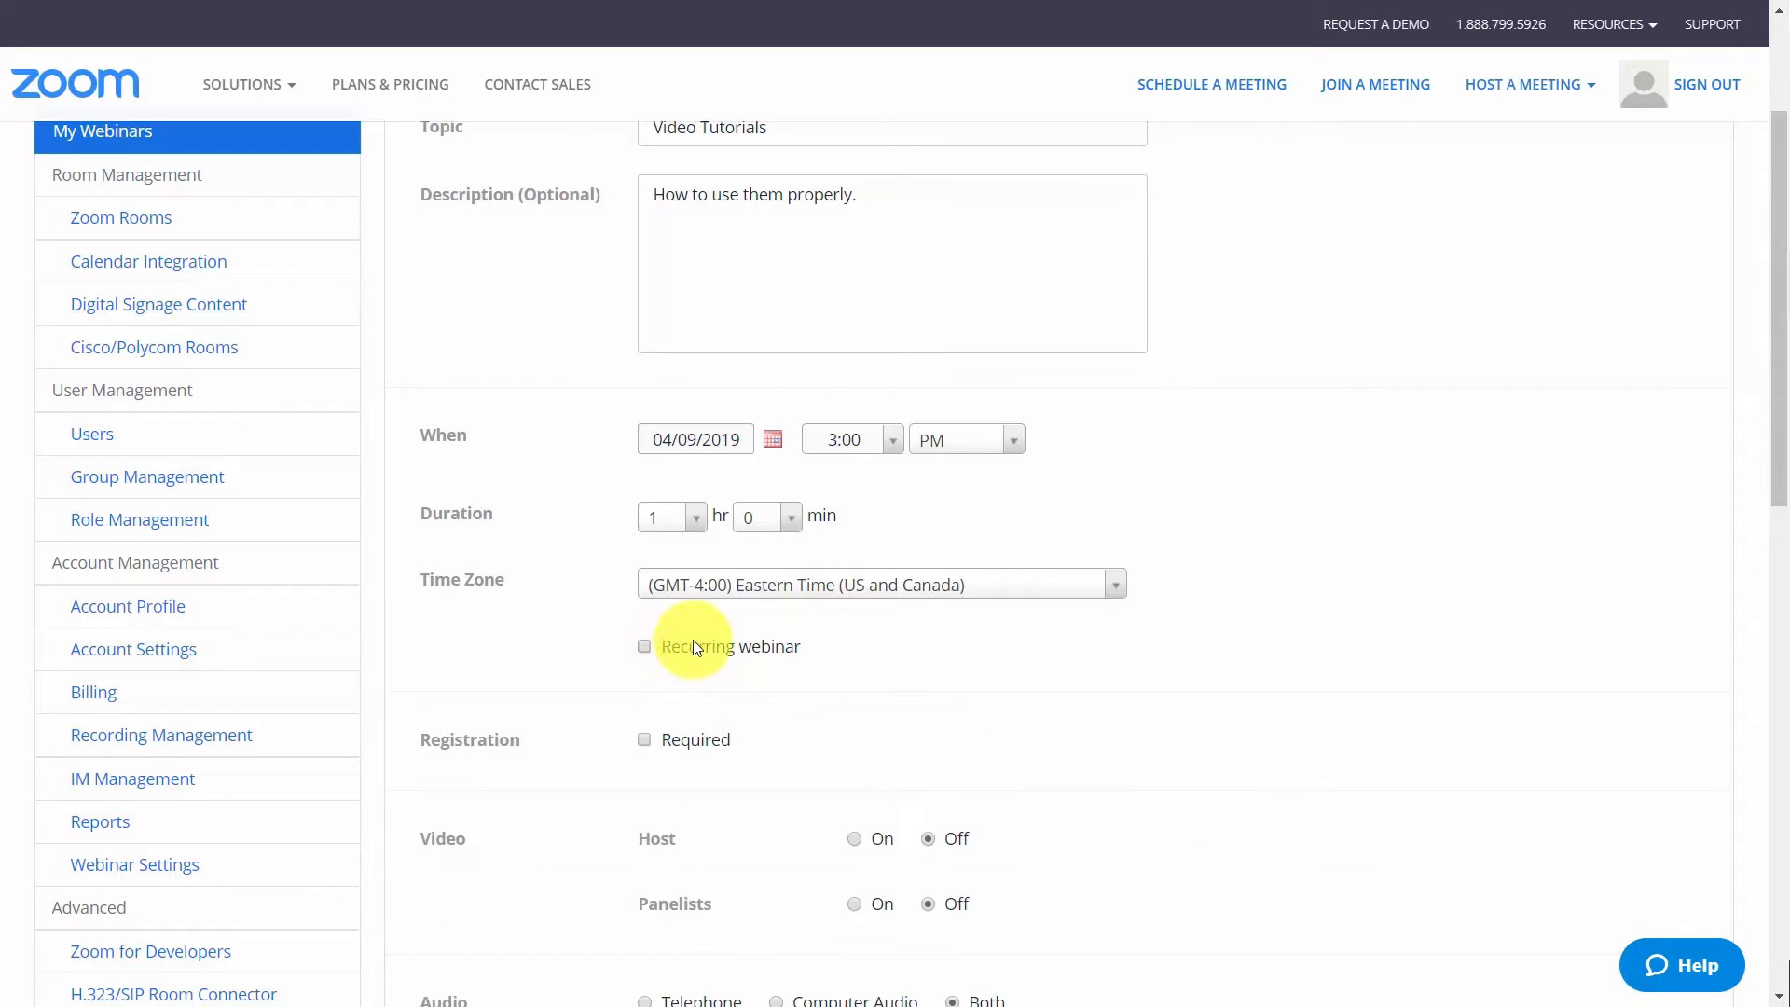
{"action": "scroll", "coordinate": [712, 625], "scroll_direction": "down", "scroll_amount": 3}
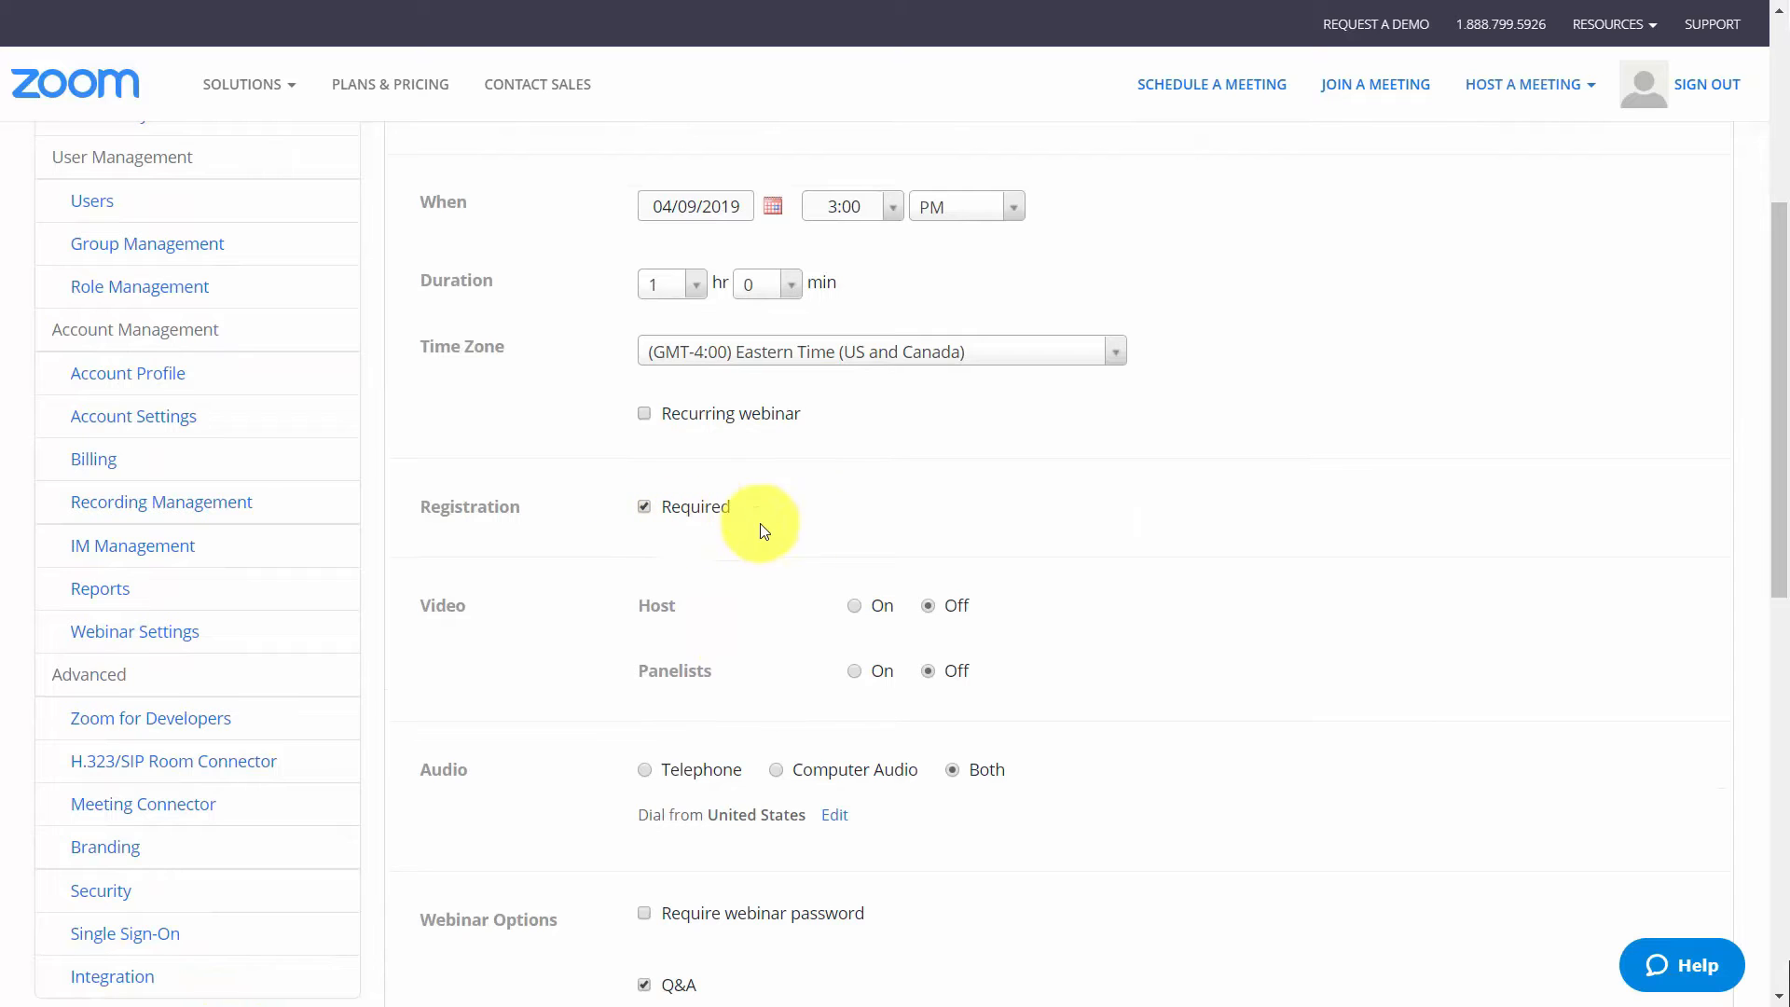
Enable the practice session in the webinar options and schedule the webinar
{"action": "scroll", "coordinate": [1025, 508], "scroll_direction": "down", "scroll_amount": 1}
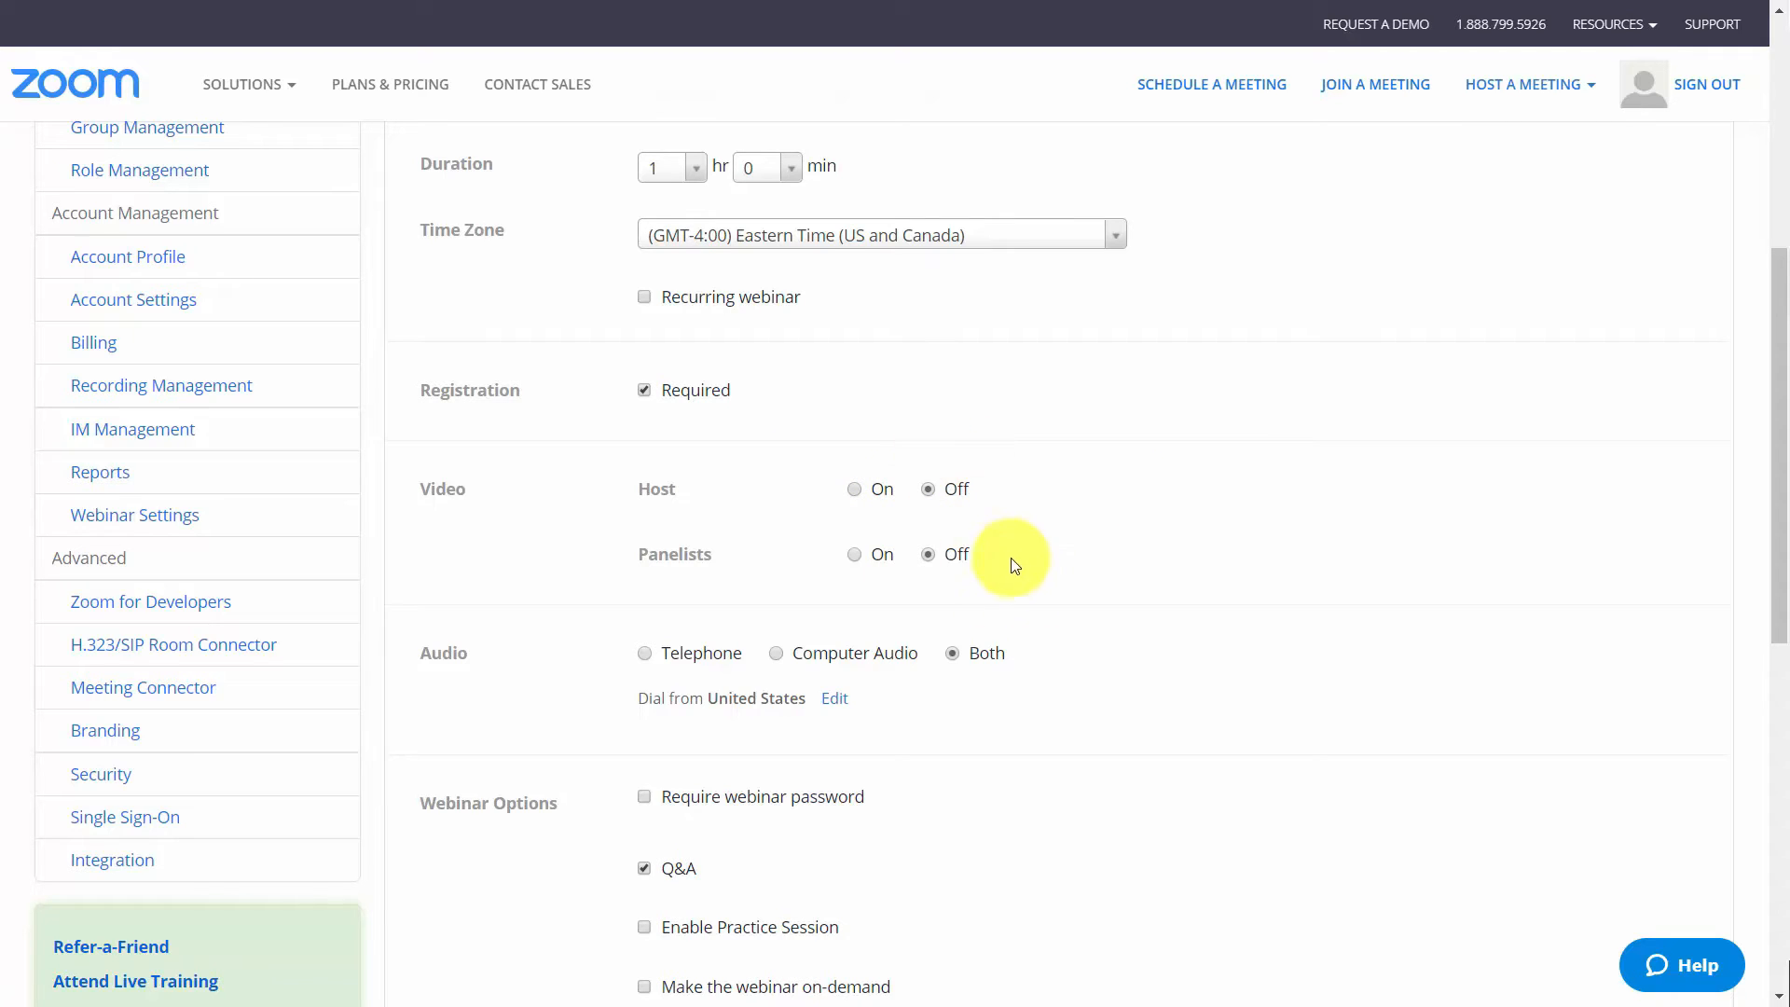
{"action": "scroll", "coordinate": [1016, 567], "scroll_direction": "down", "scroll_amount": 1}
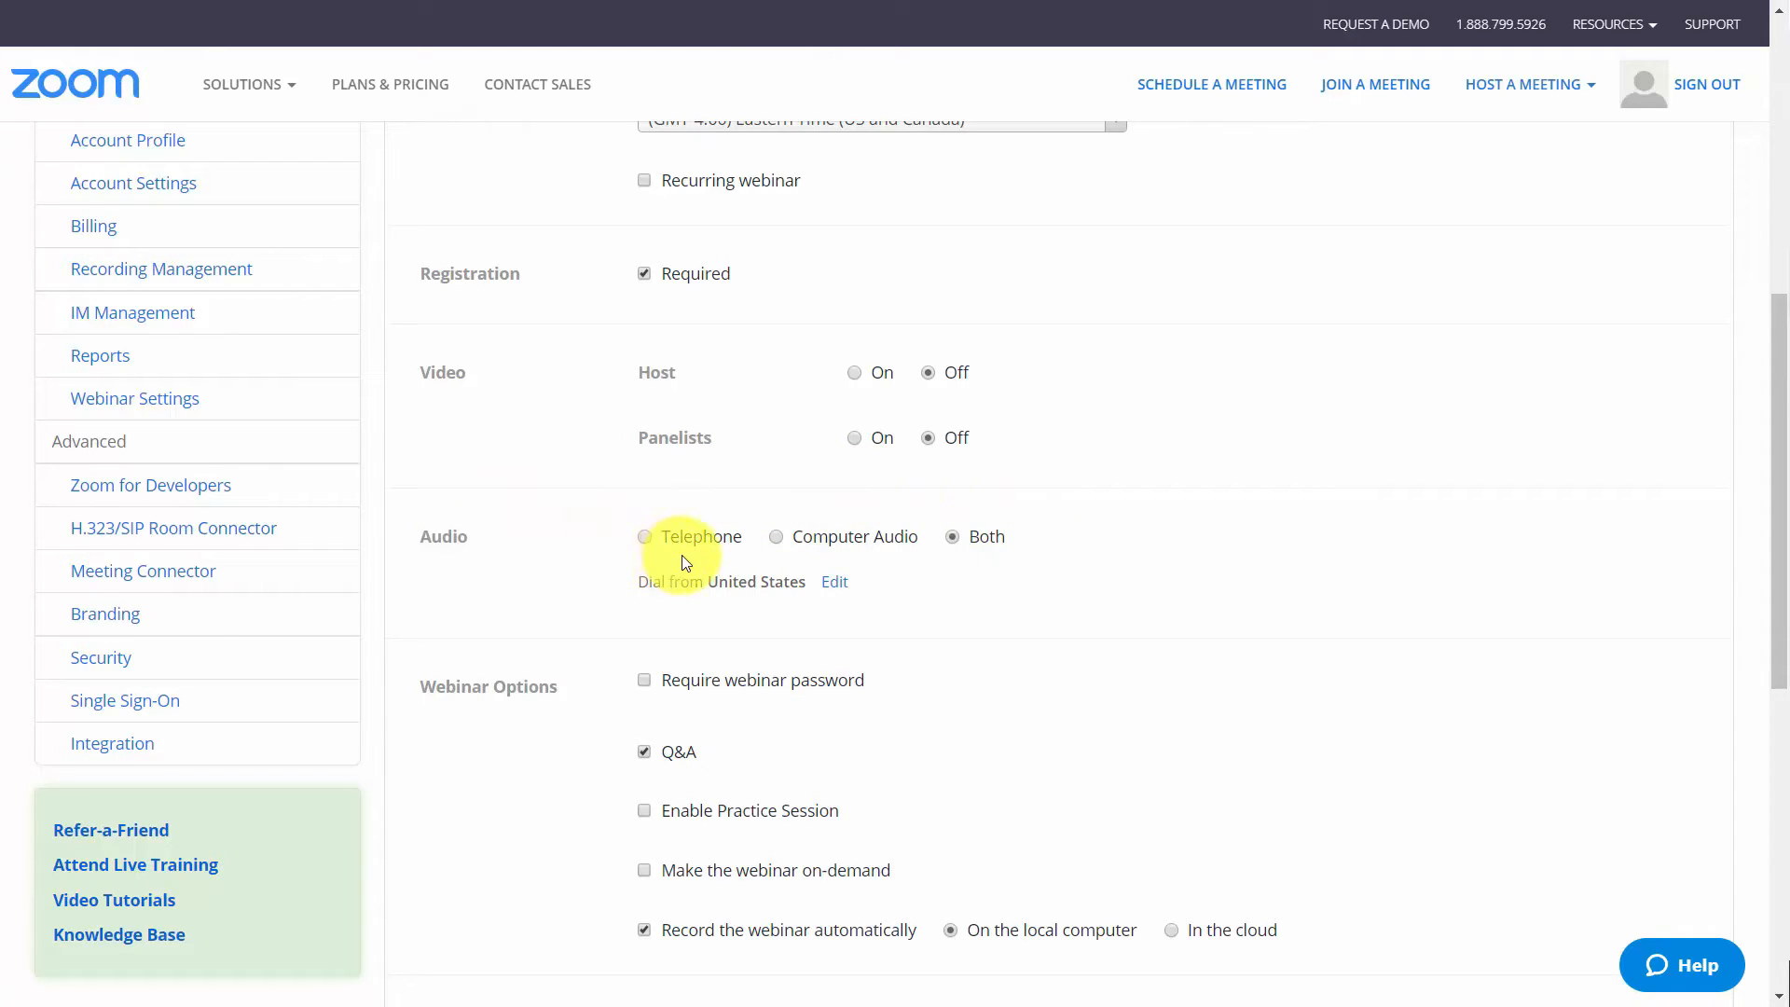
{"action": "scroll", "coordinate": [706, 559], "scroll_direction": "down", "scroll_amount": 3}
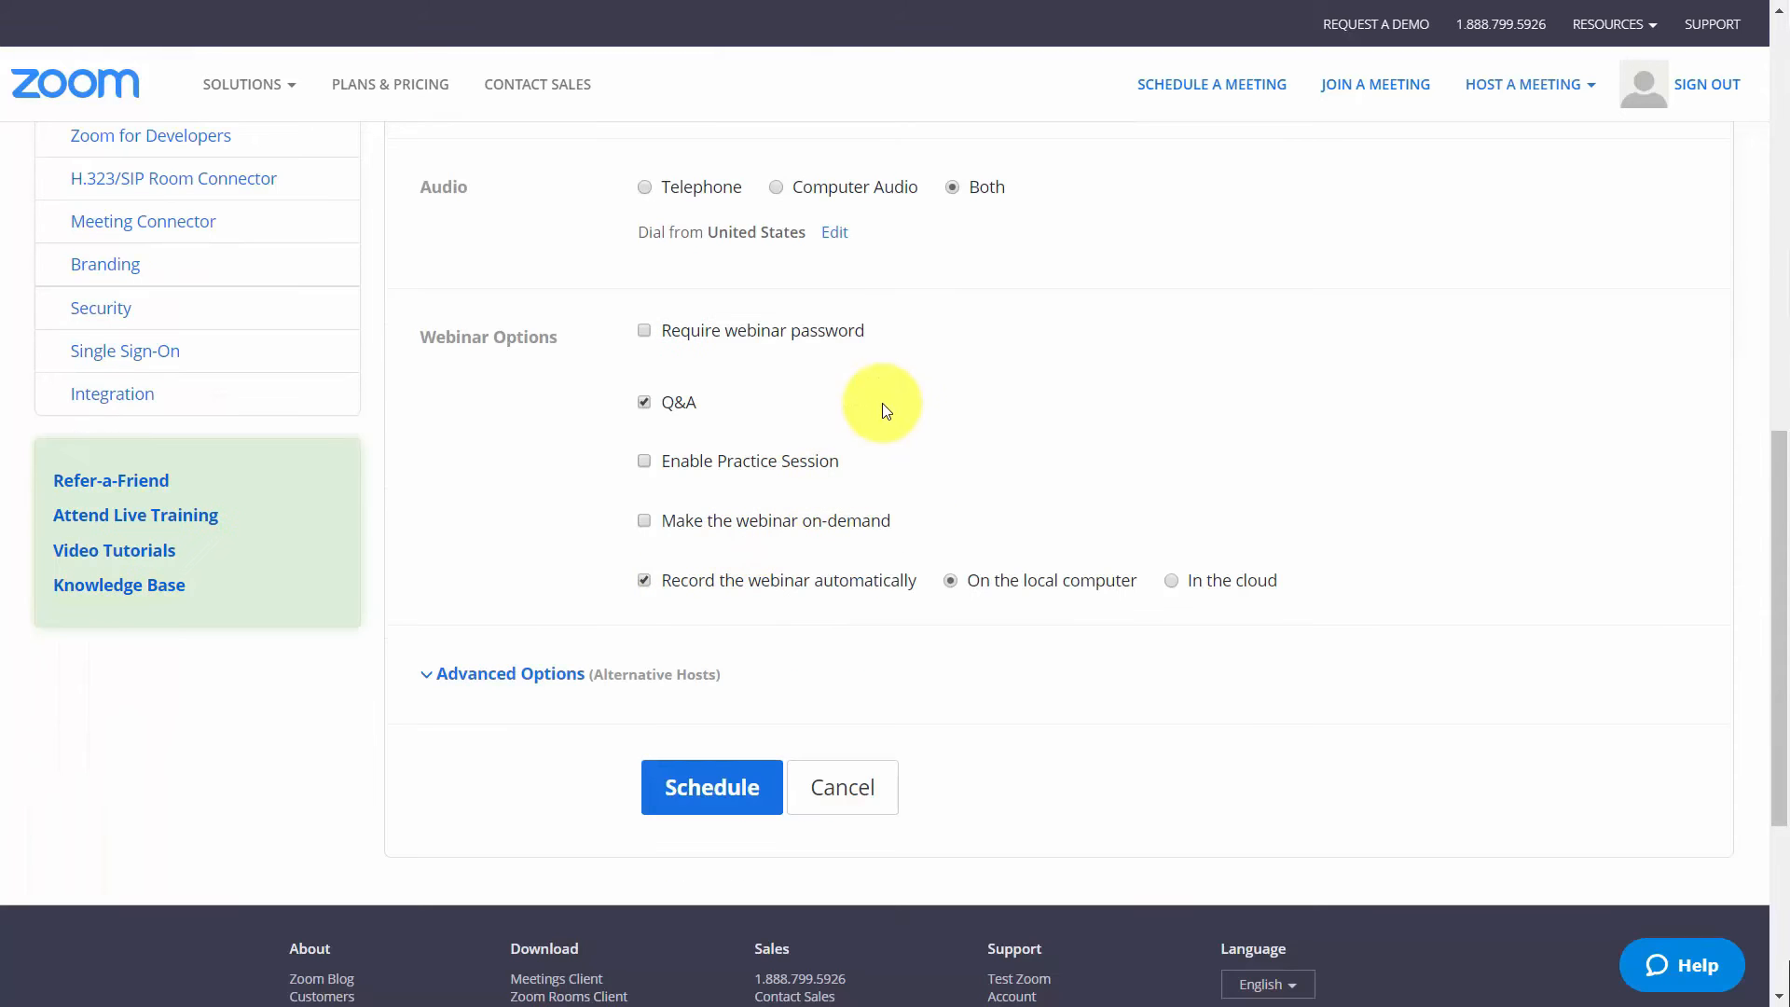
{"action": "left_click", "coordinate": [645, 459]}
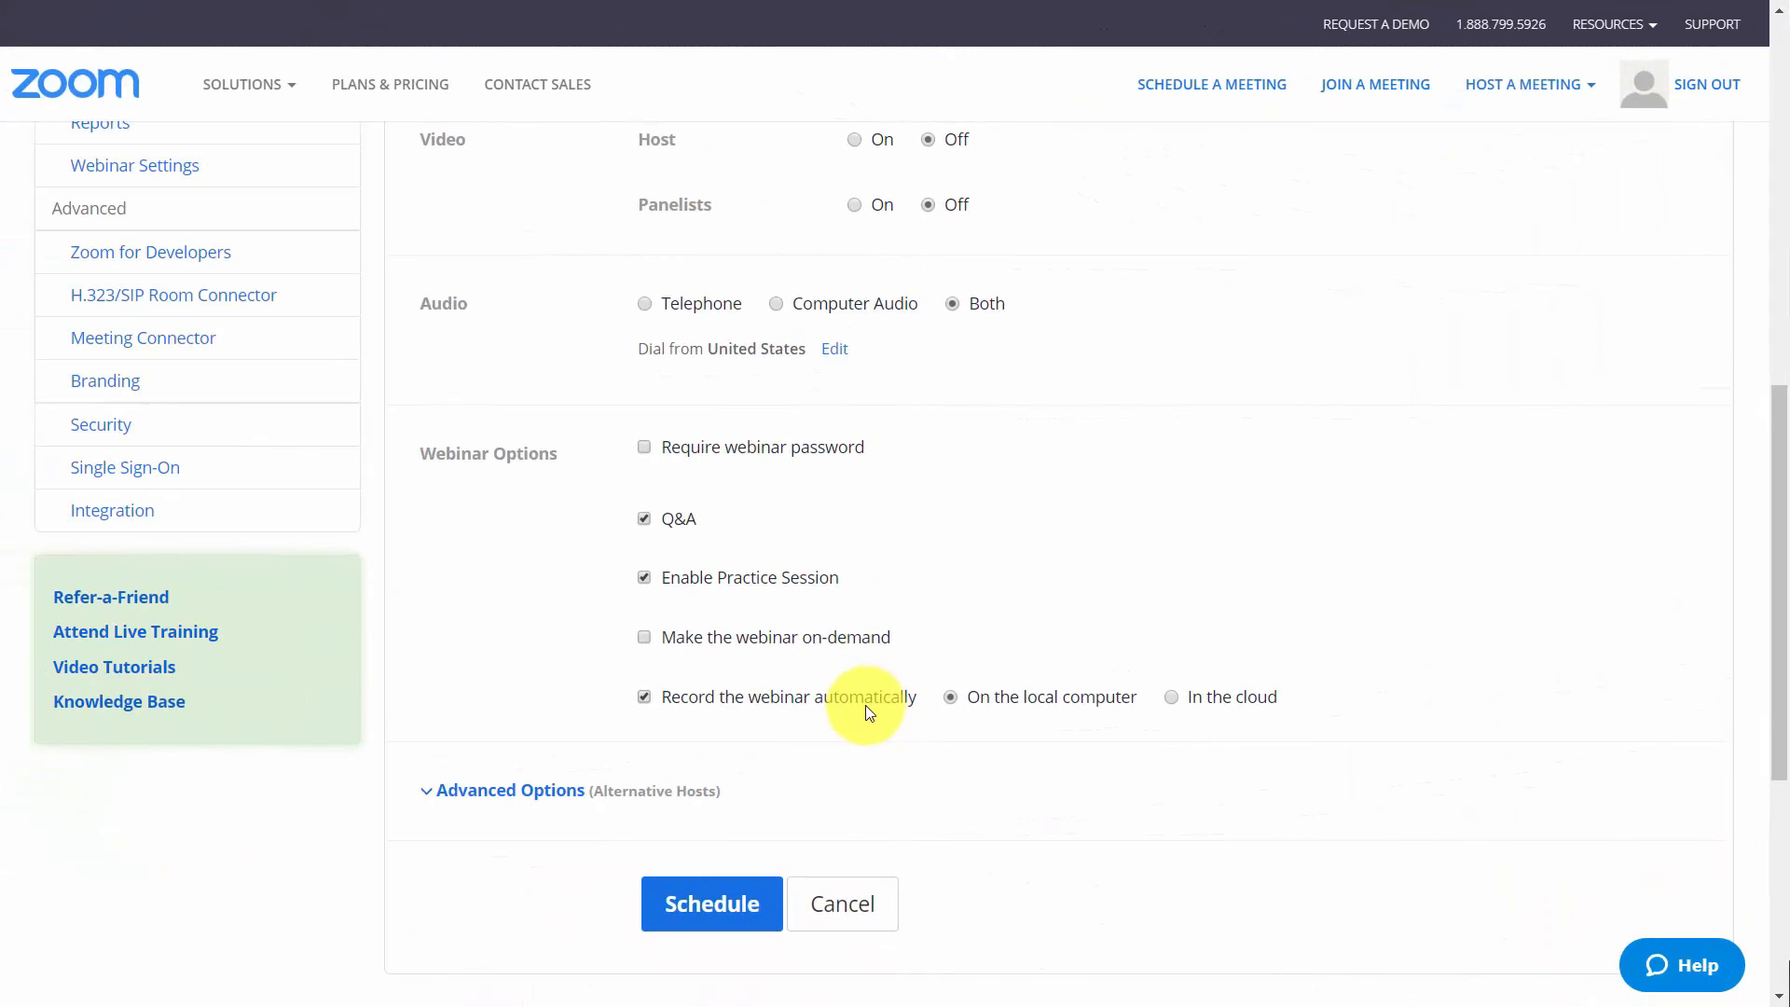
{"action": "left_click", "coordinate": [700, 908]}
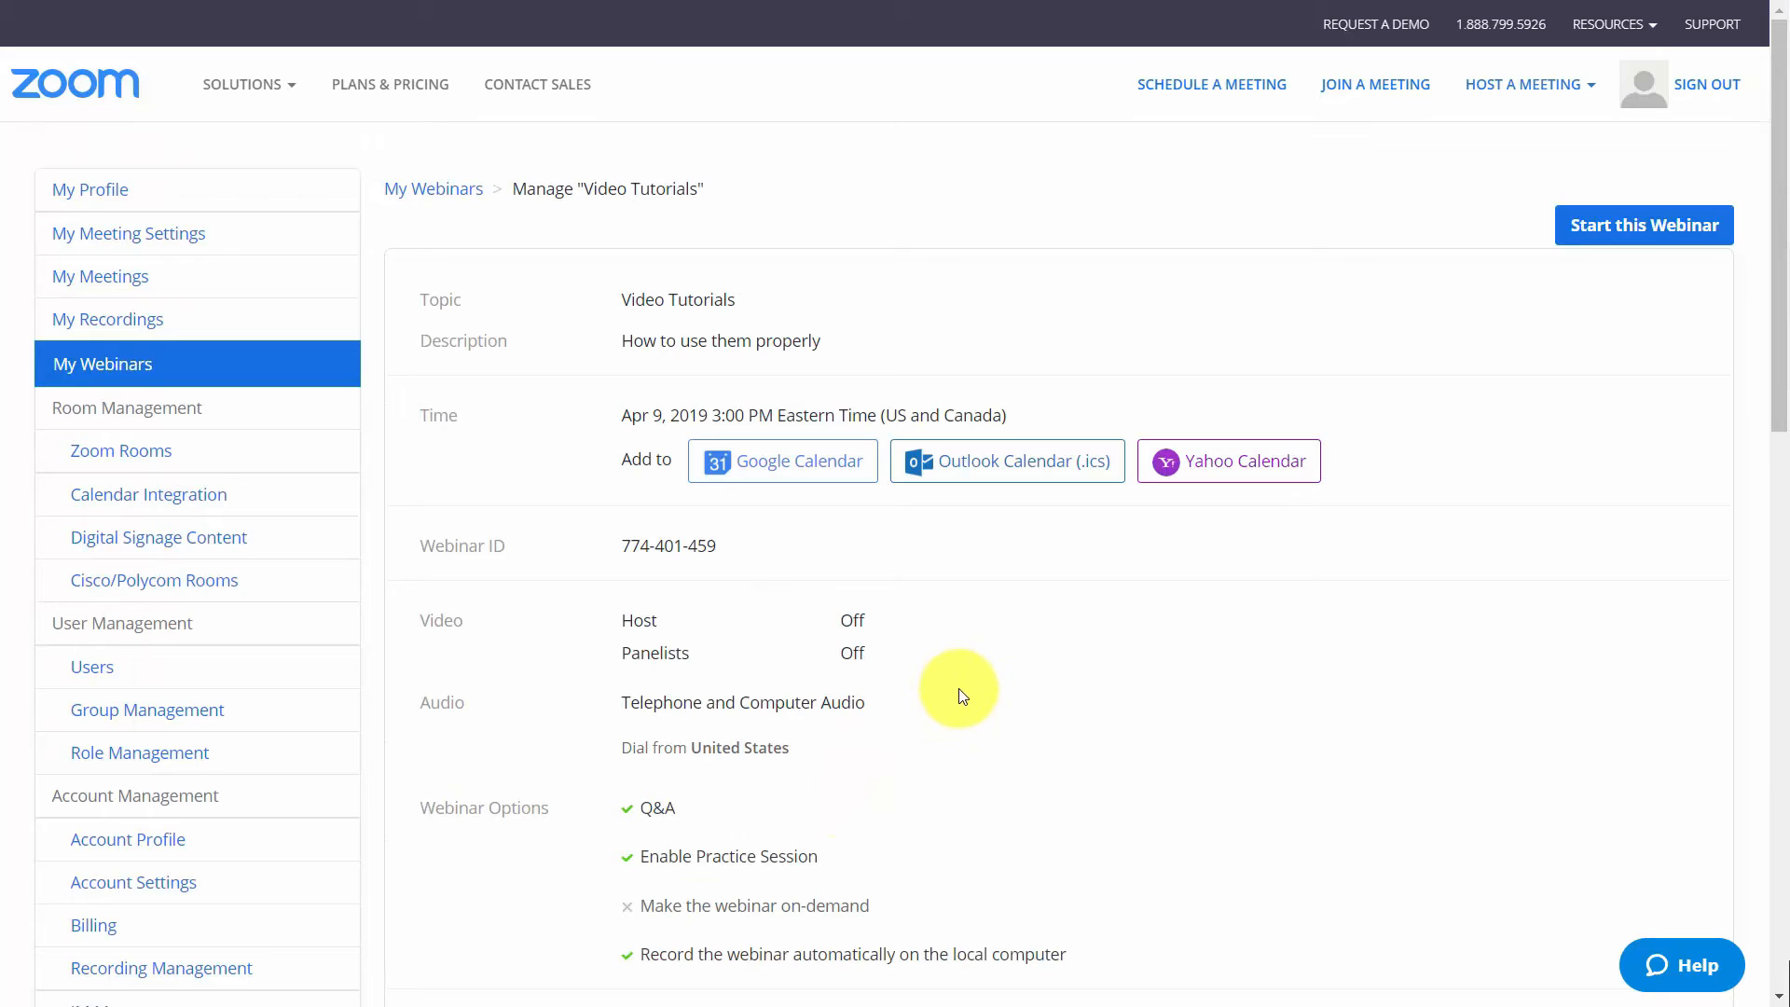
Examine the scheduled webinar's email settings and branding options, including the form for adding a speaker
{"action": "scroll", "coordinate": [961, 696], "scroll_direction": "down", "scroll_amount": 8}
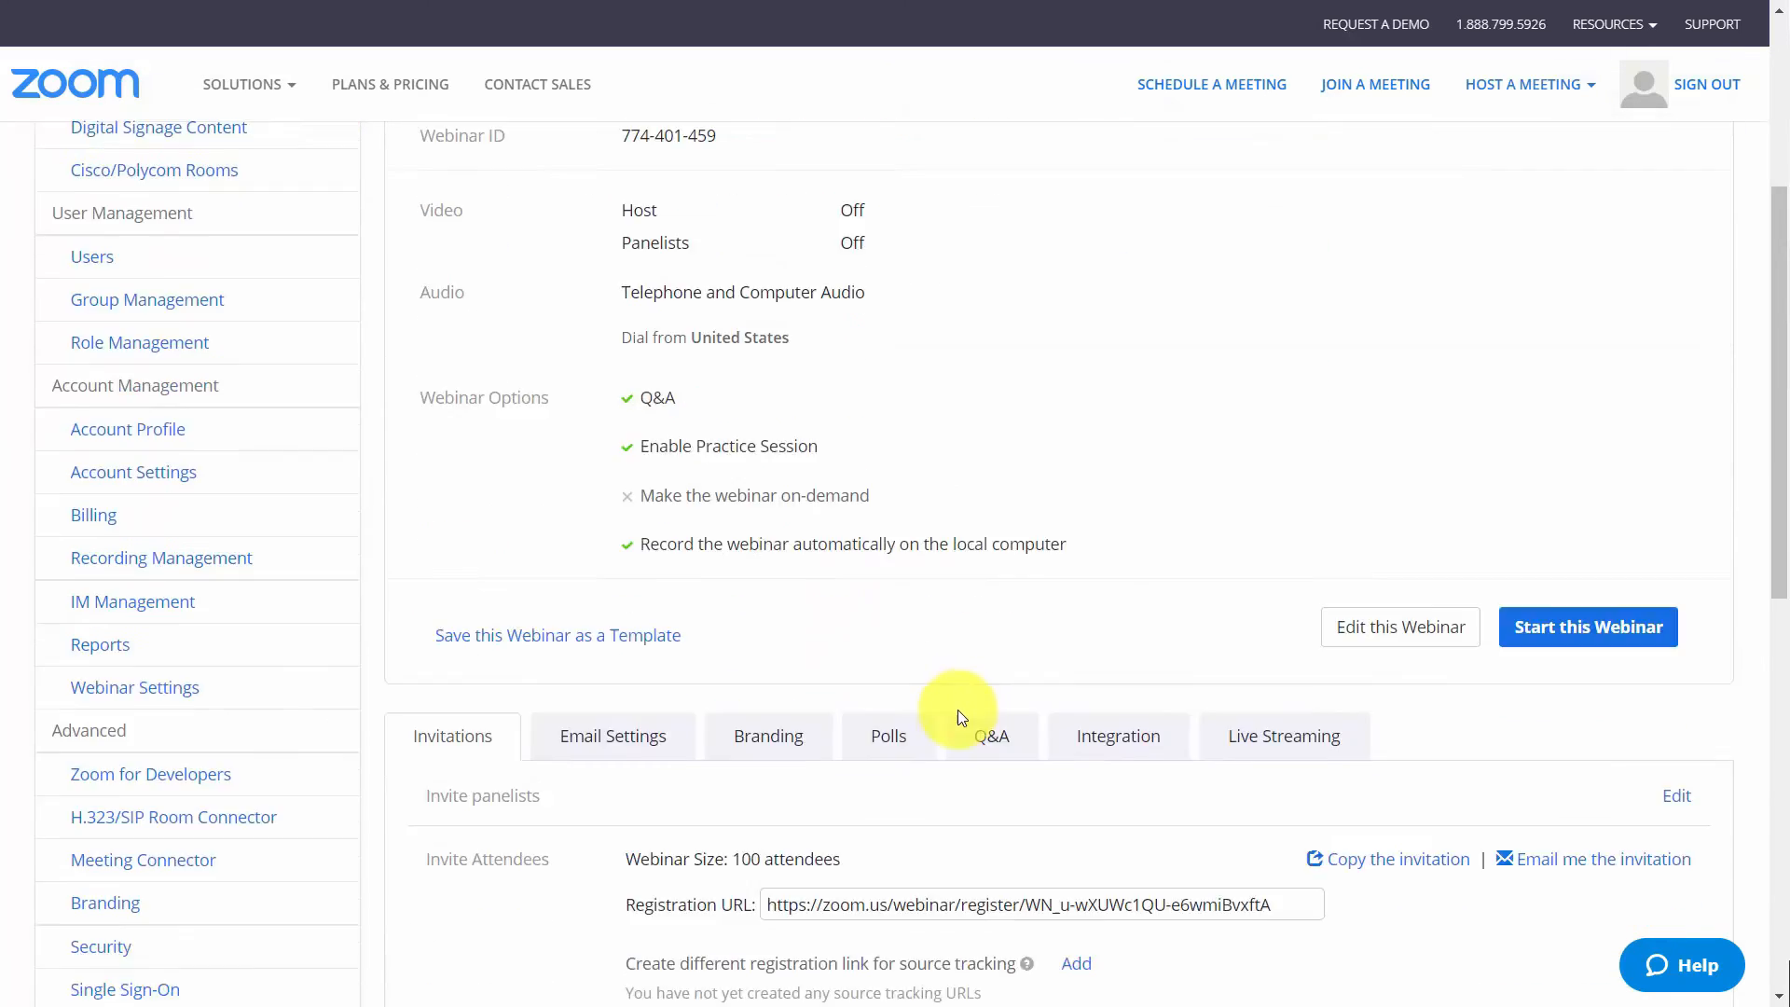
{"action": "scroll", "coordinate": [958, 715], "scroll_direction": "down", "scroll_amount": 3}
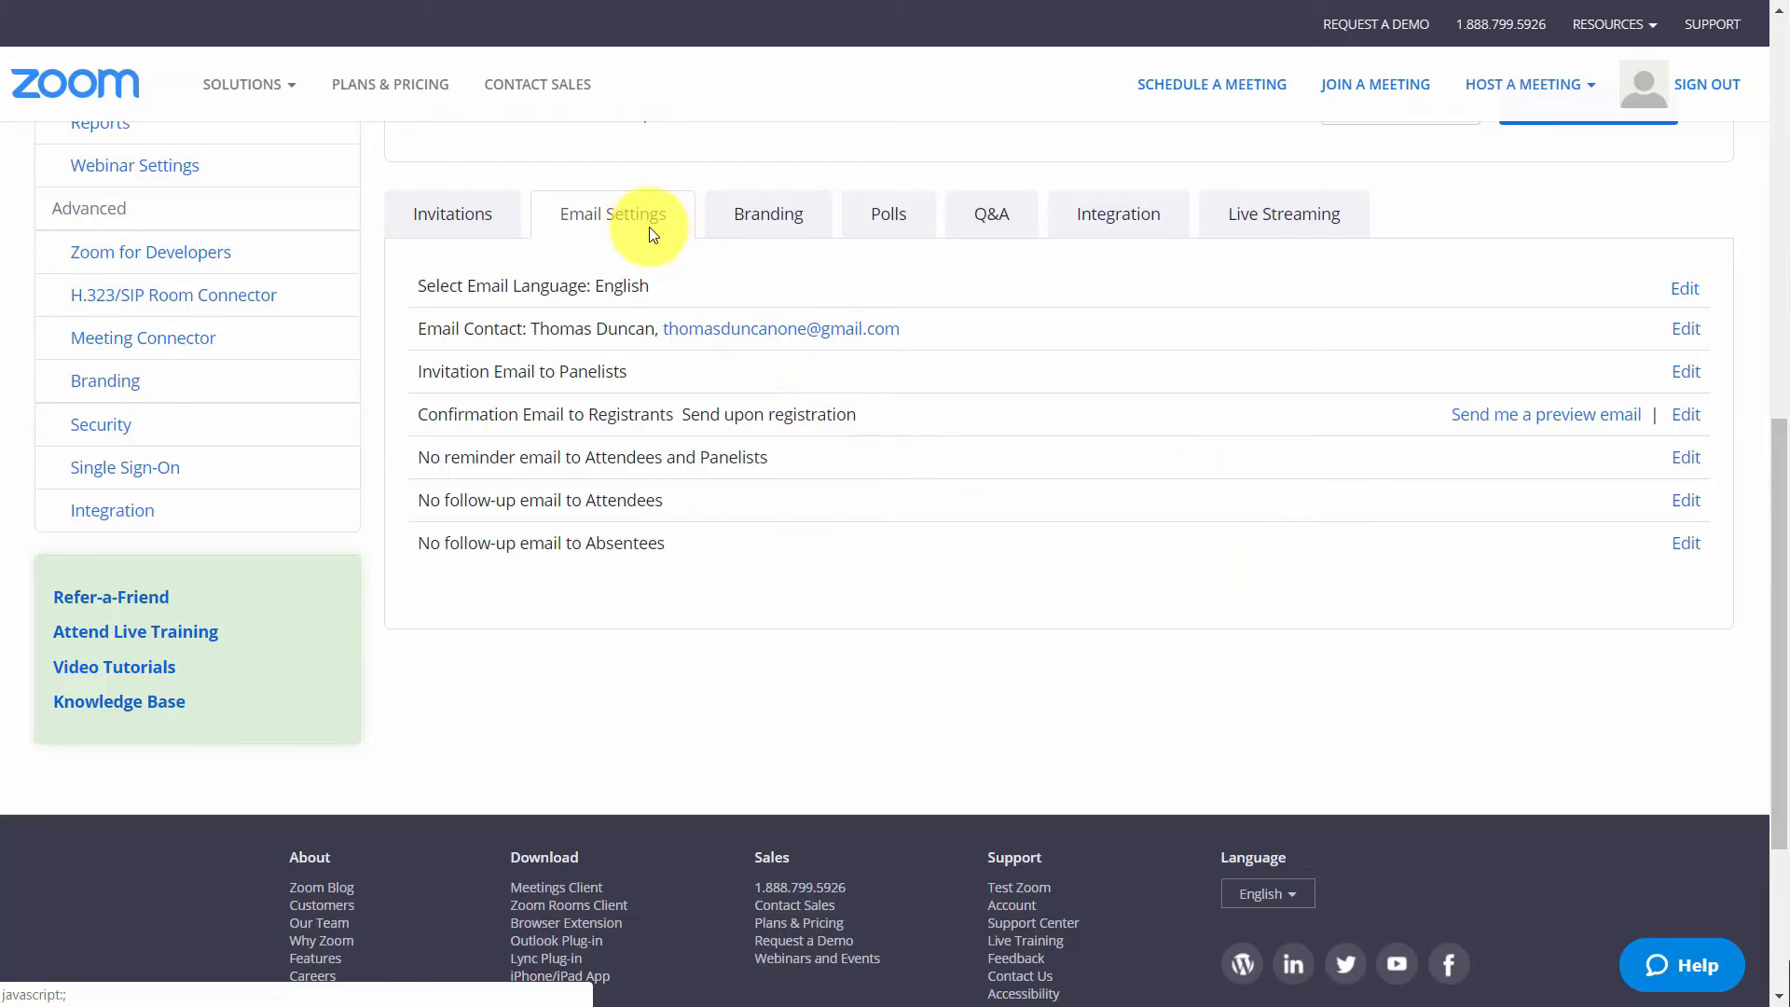
{"action": "left_click", "coordinate": [768, 213]}
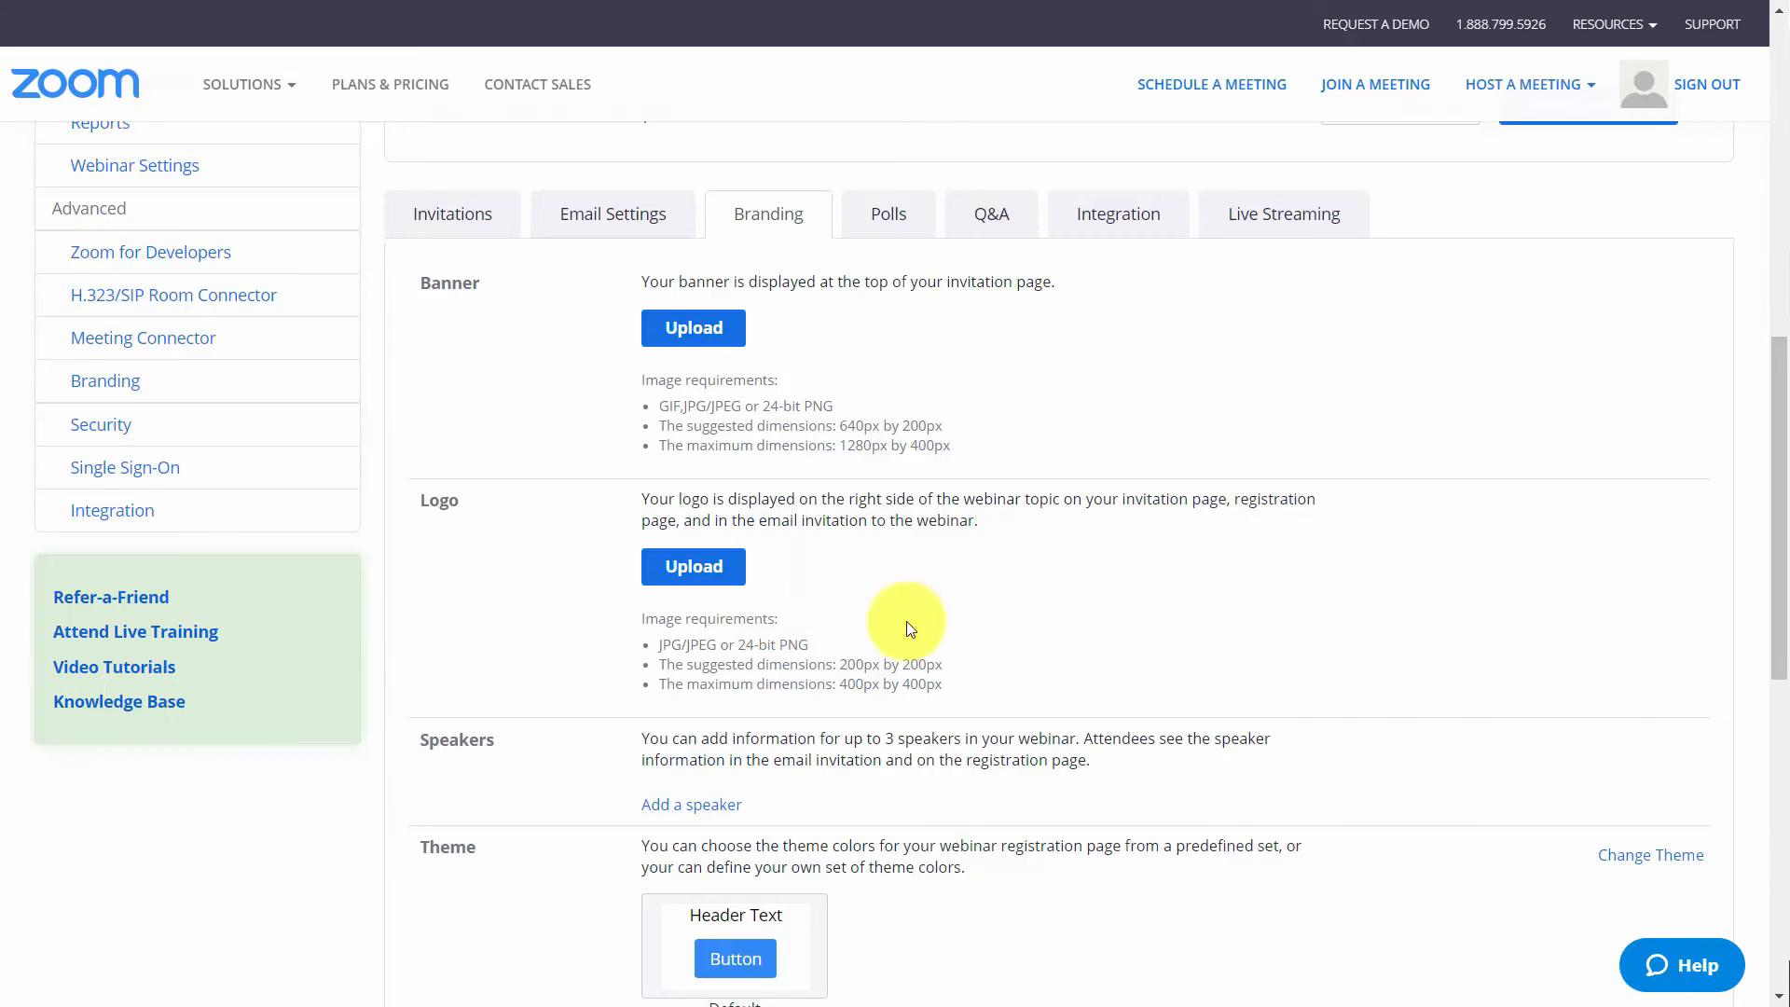
{"action": "scroll", "coordinate": [839, 587], "scroll_direction": "down", "scroll_amount": 5}
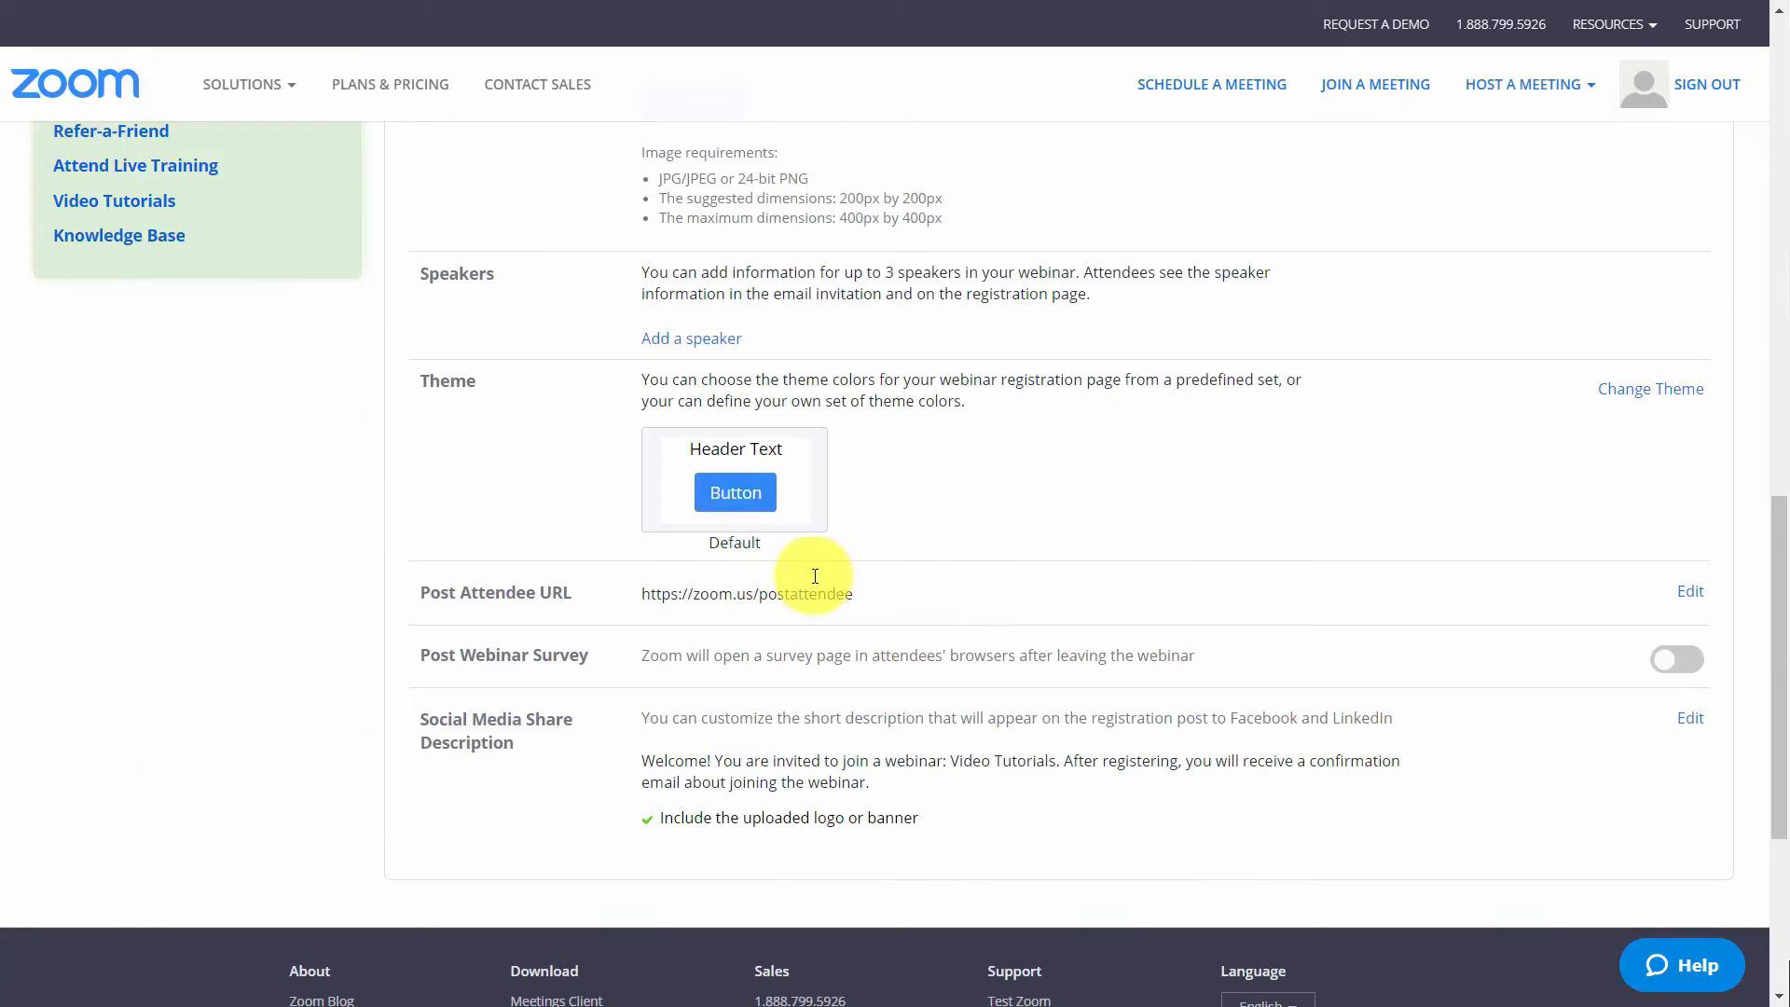
{"action": "left_click", "coordinate": [717, 350]}
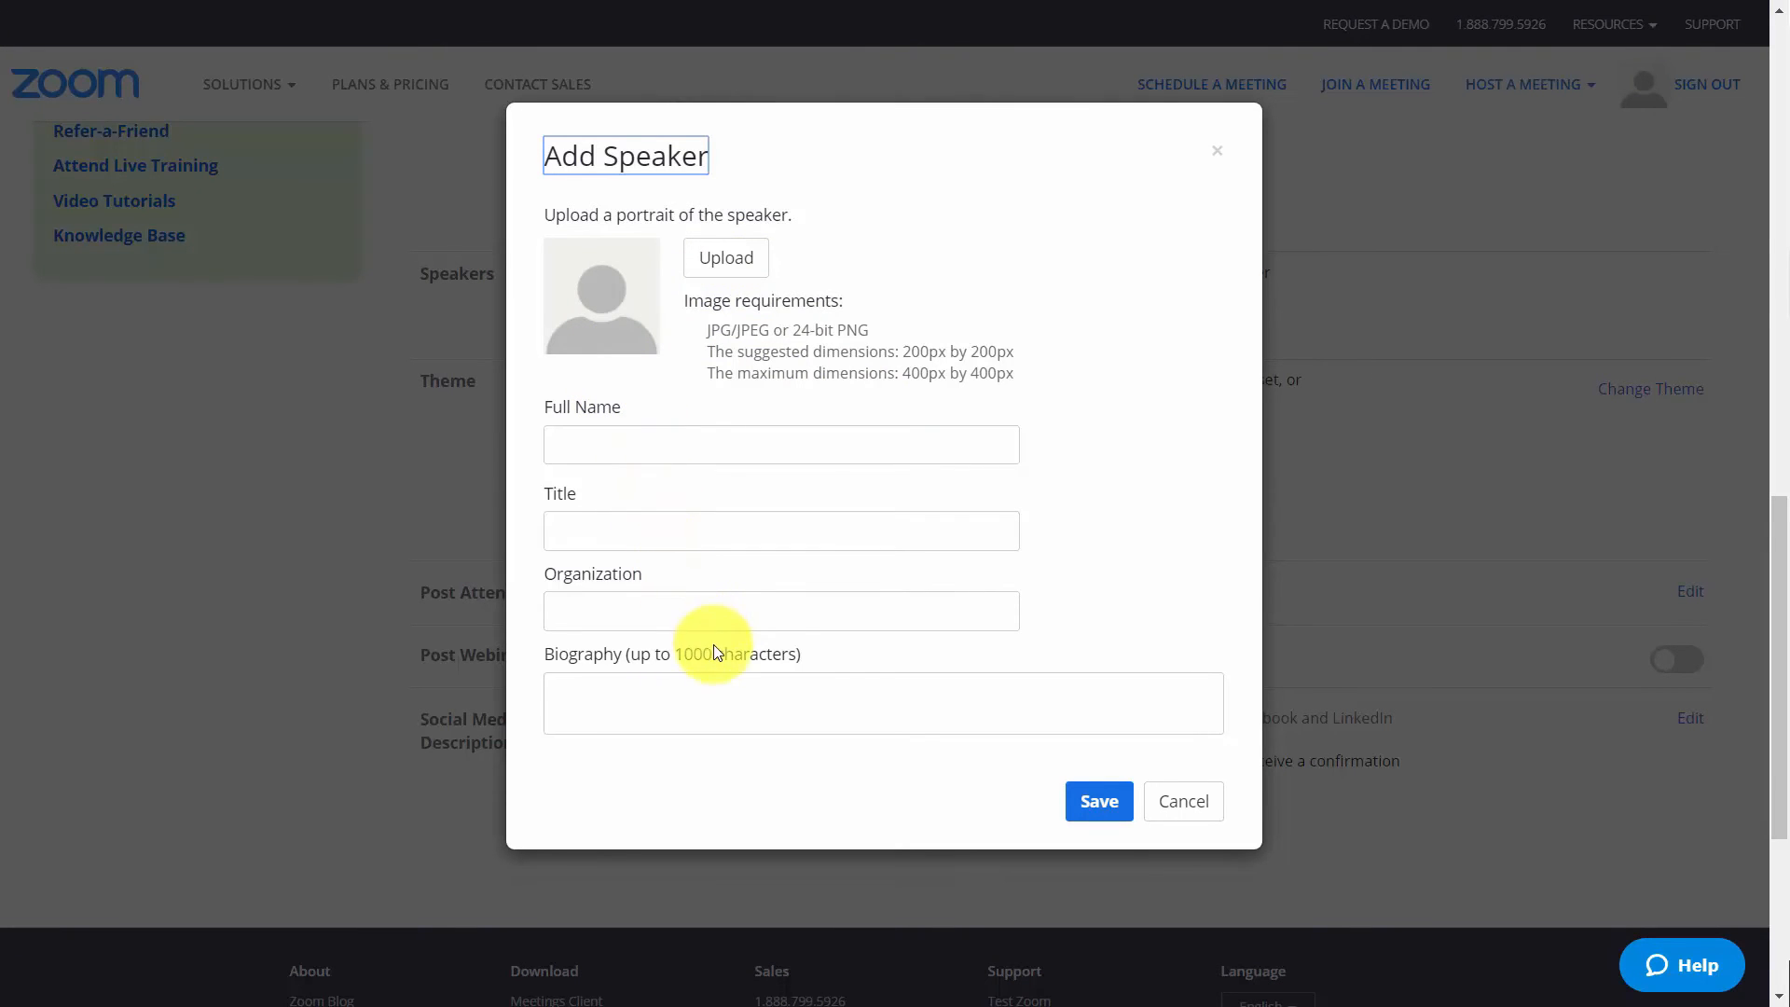
{"action": "left_click", "coordinate": [1217, 153]}
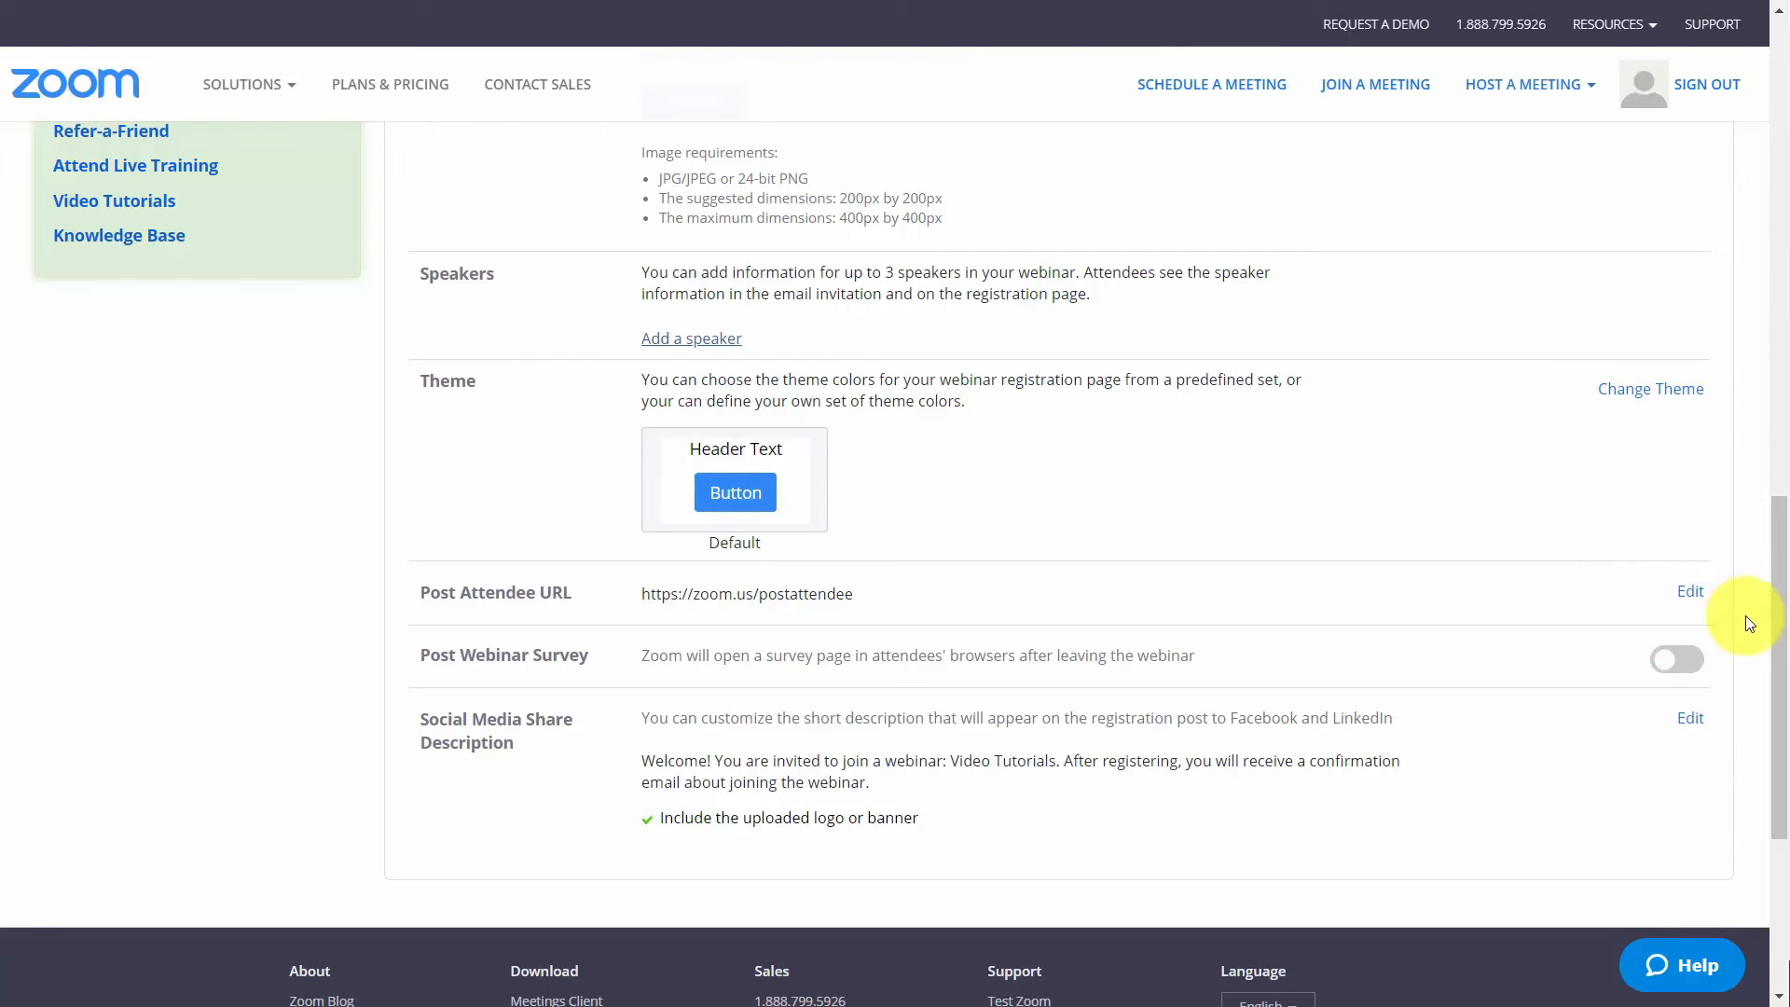
Examine the post attendee URL and social media description editors, plus the poll, Q&A and live streaming settings
{"action": "left_click", "coordinate": [1690, 593]}
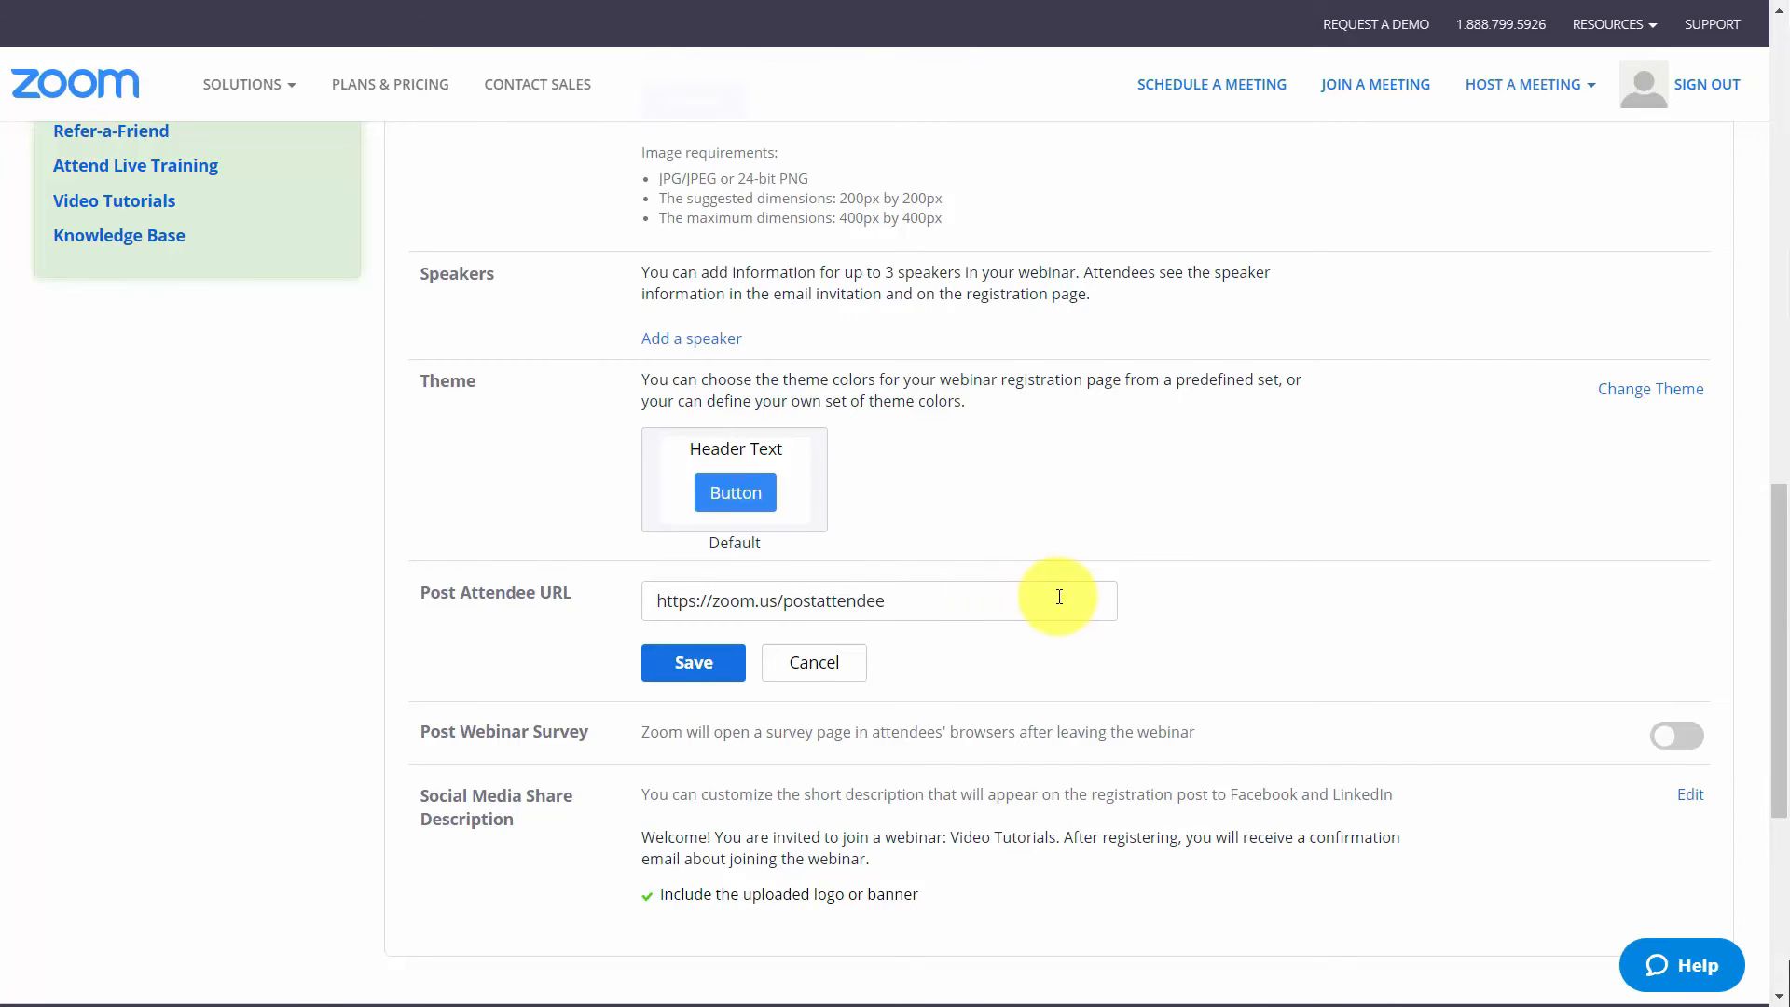
{"action": "scroll", "coordinate": [1059, 597], "scroll_direction": "down", "scroll_amount": 4}
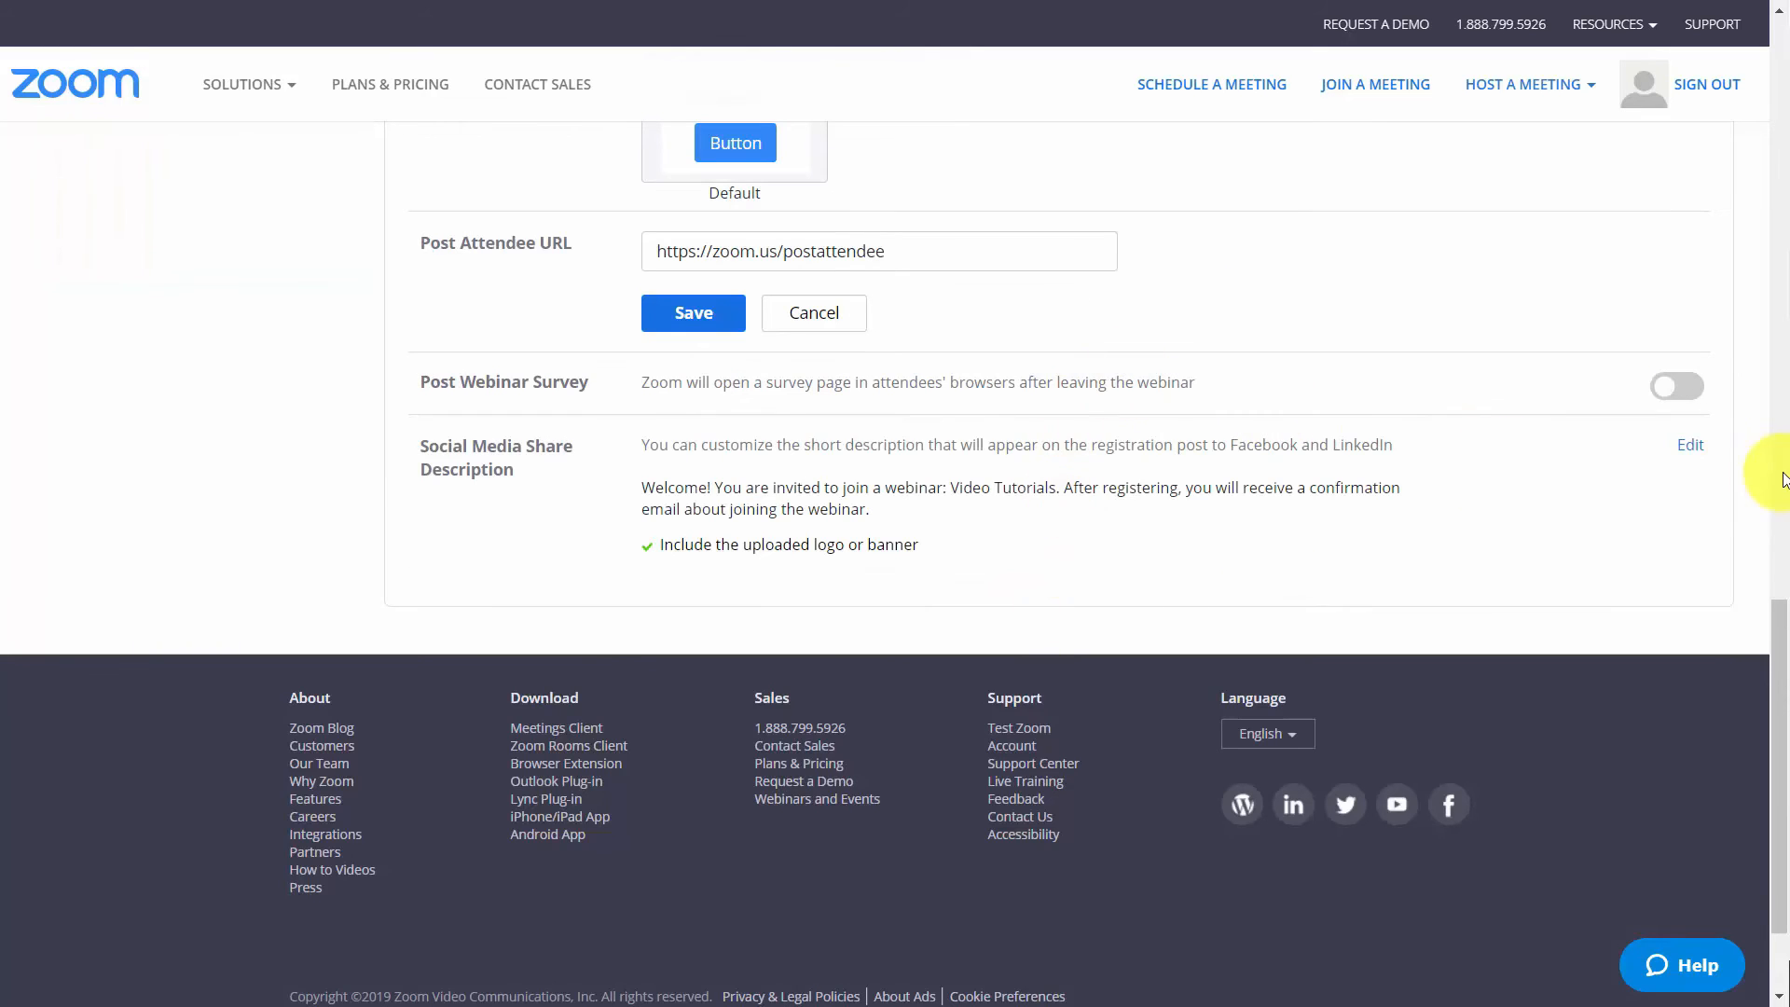
{"action": "left_click", "coordinate": [1689, 454]}
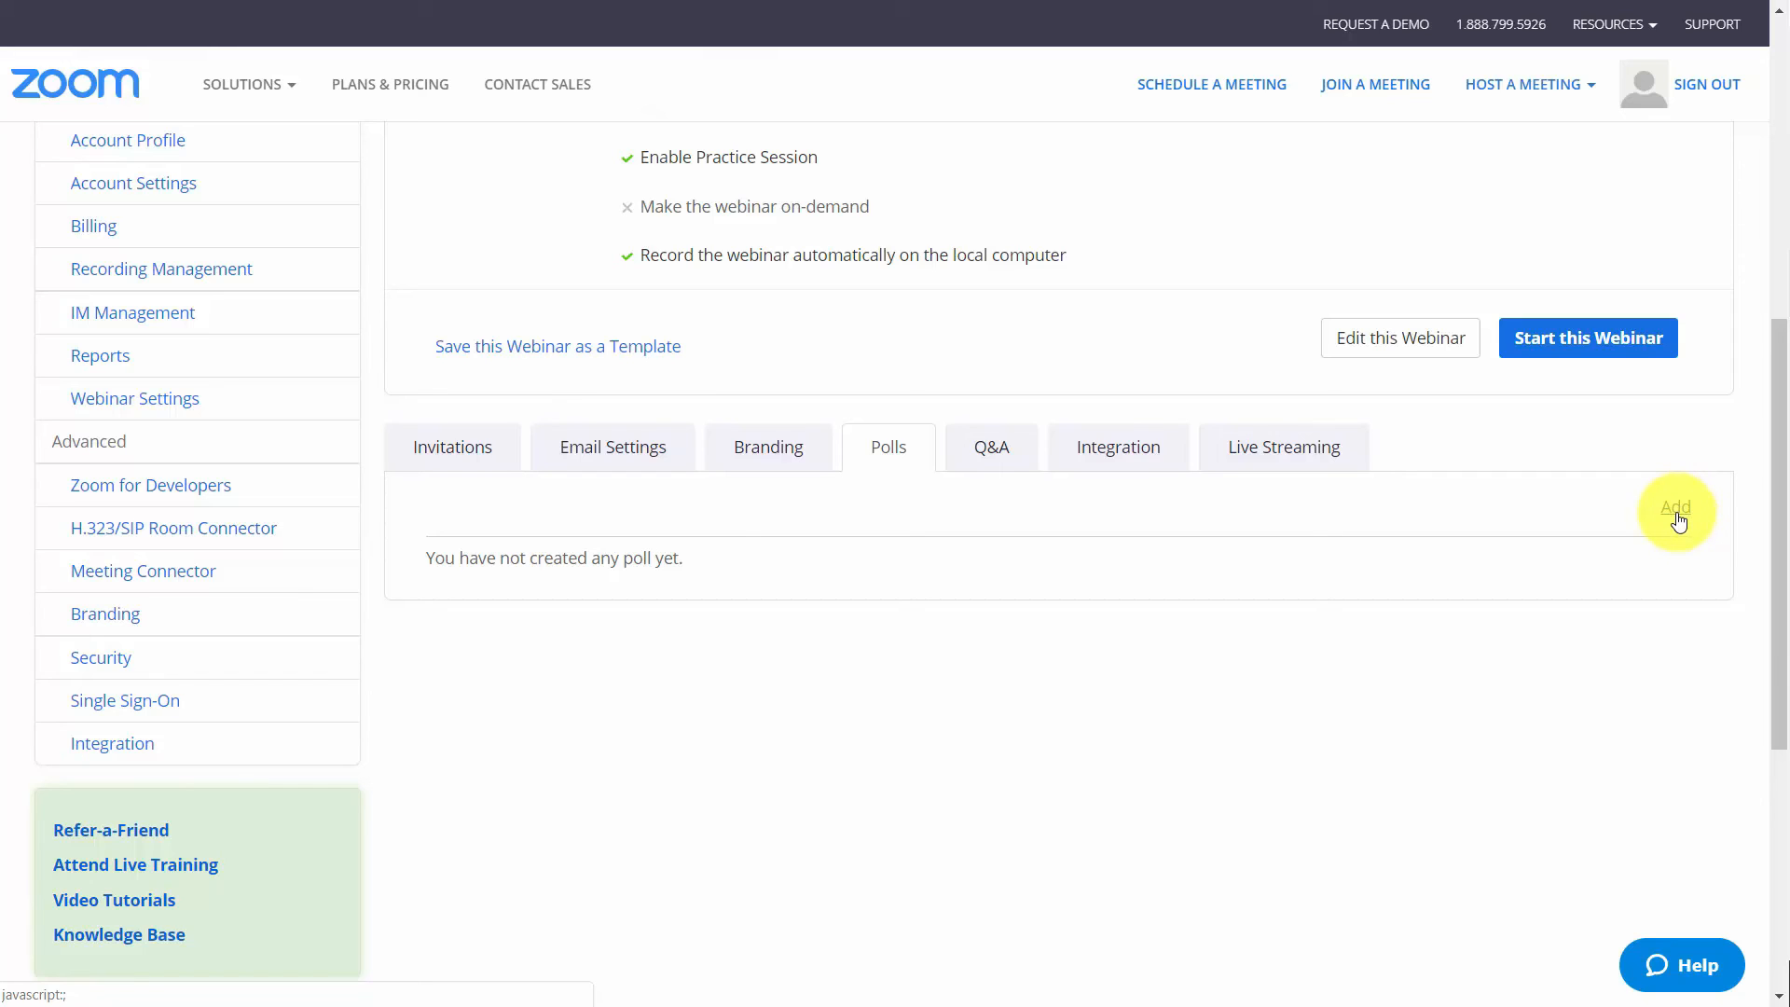
{"action": "left_click", "coordinate": [991, 447]}
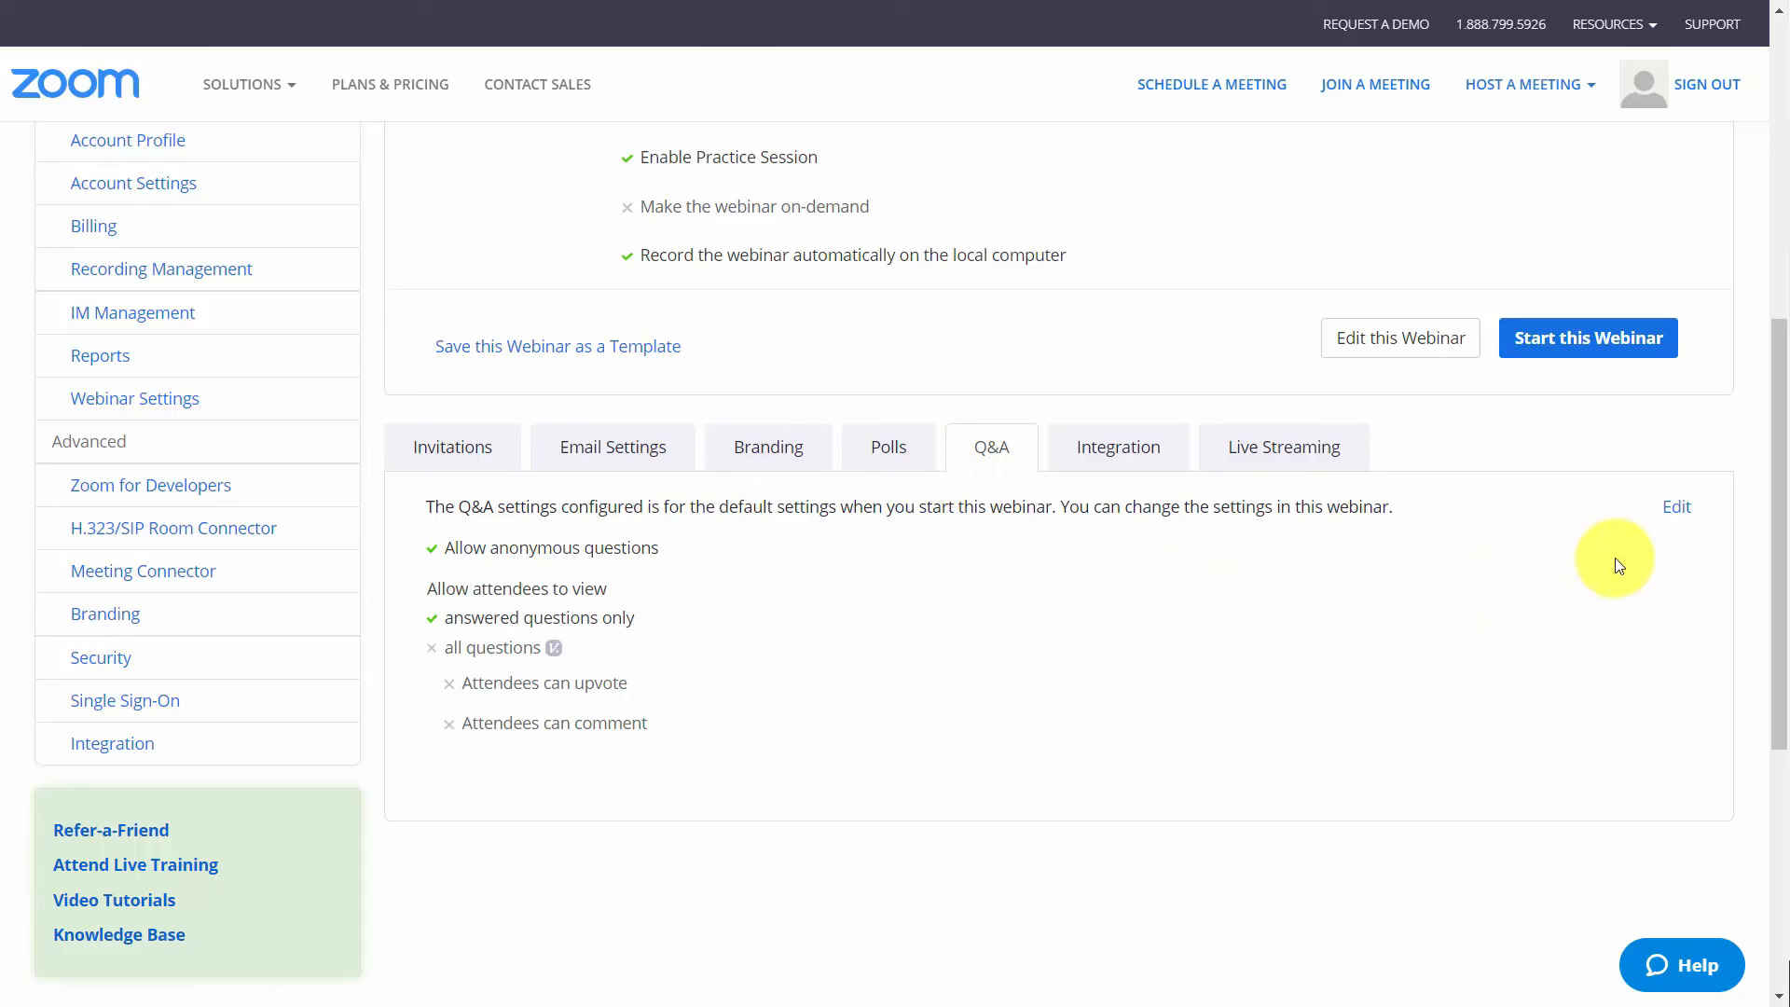
{"action": "left_click", "coordinate": [1676, 508]}
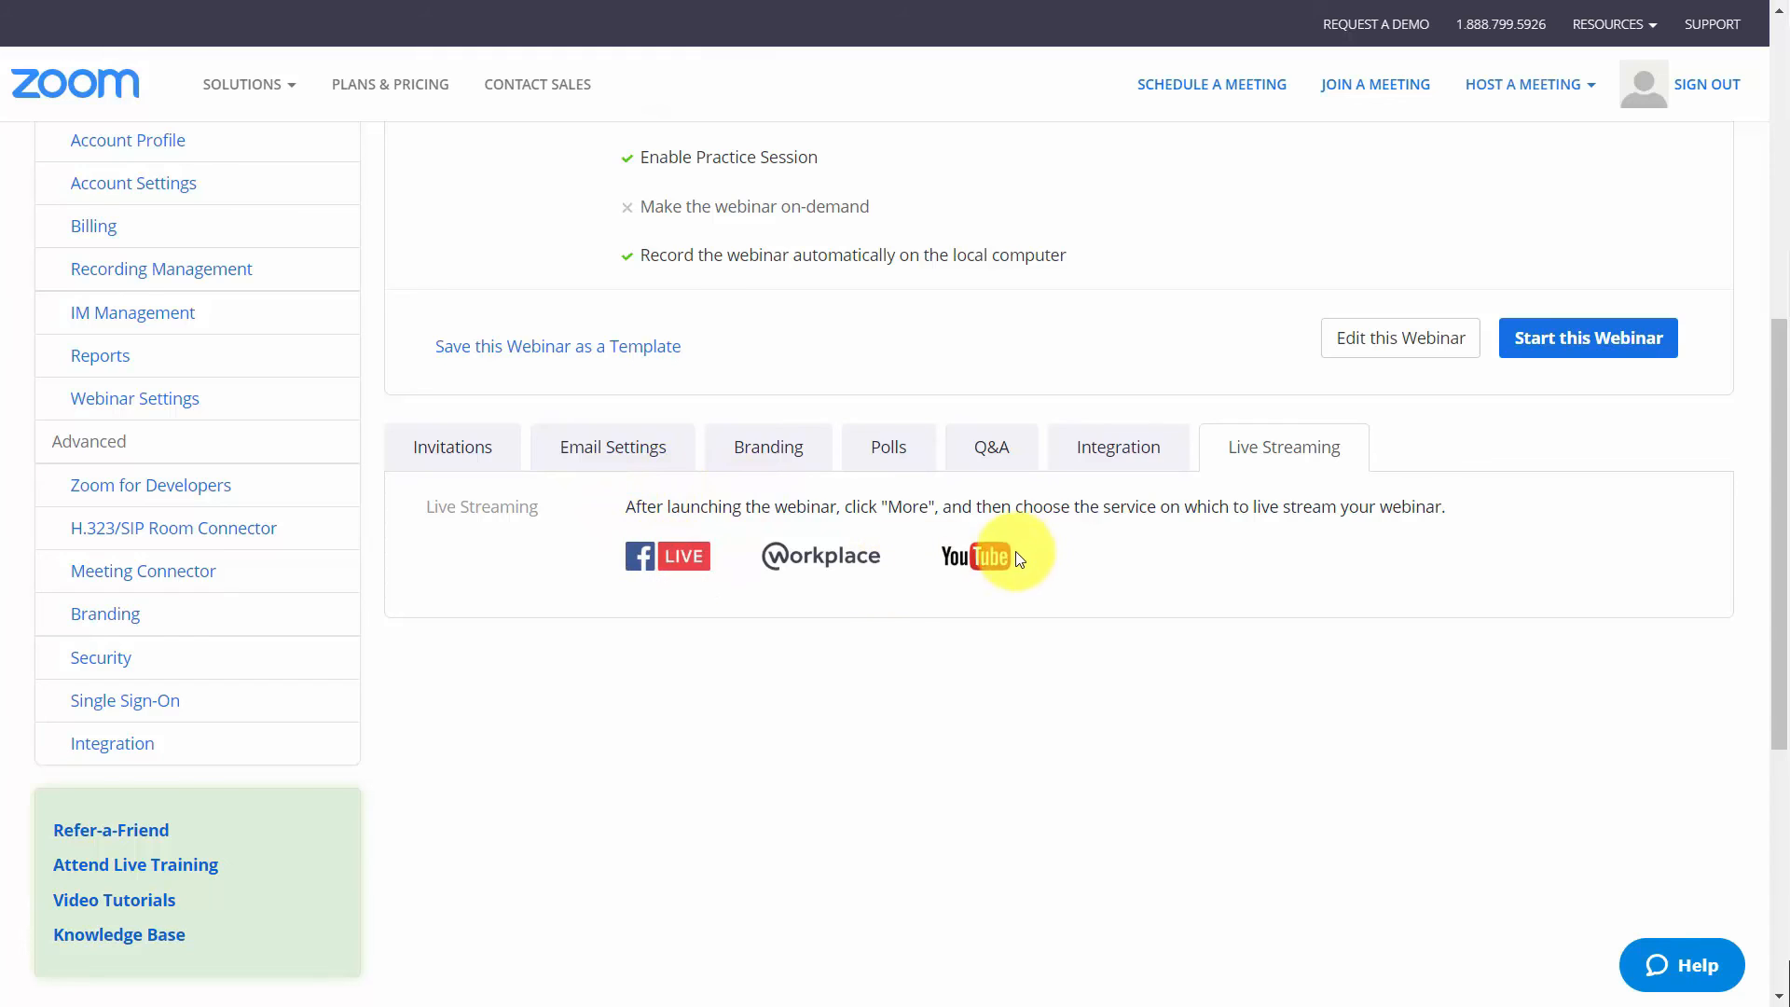
Start the Video Tutorials webinar without joining audio and display its live streaming and invite options
{"action": "scroll", "coordinate": [923, 593], "scroll_direction": "up", "scroll_amount": 8}
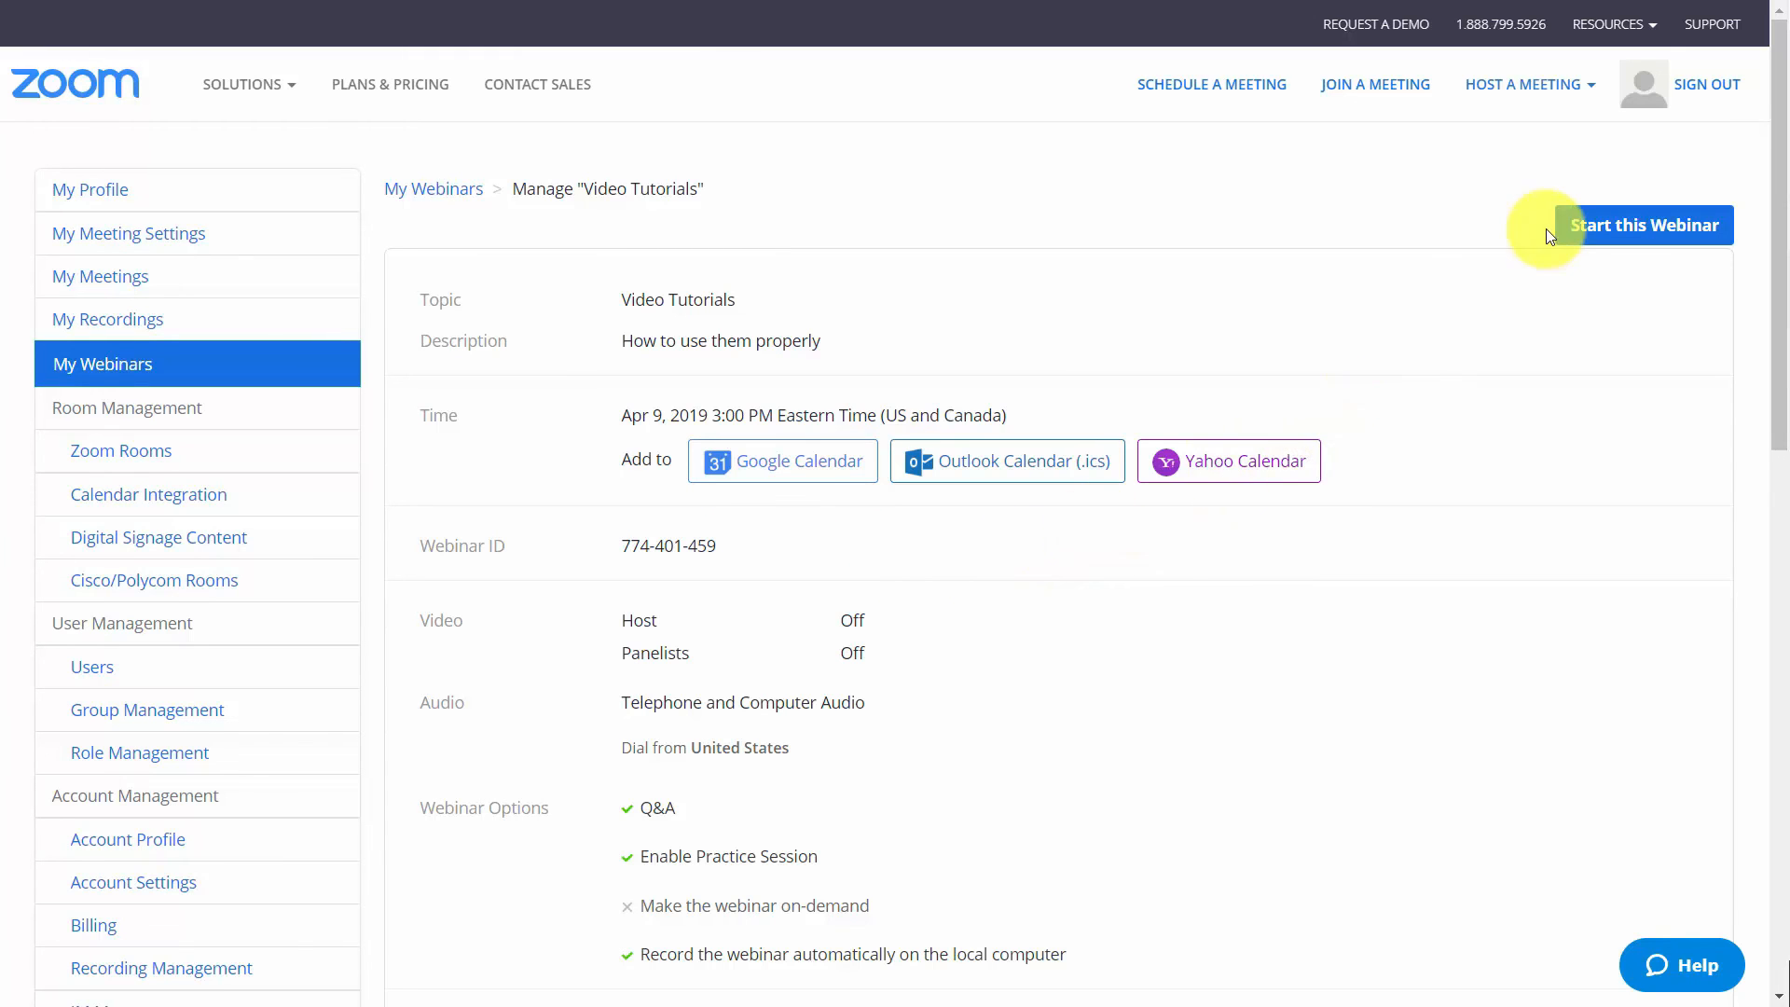
{"action": "left_click", "coordinate": [1600, 232]}
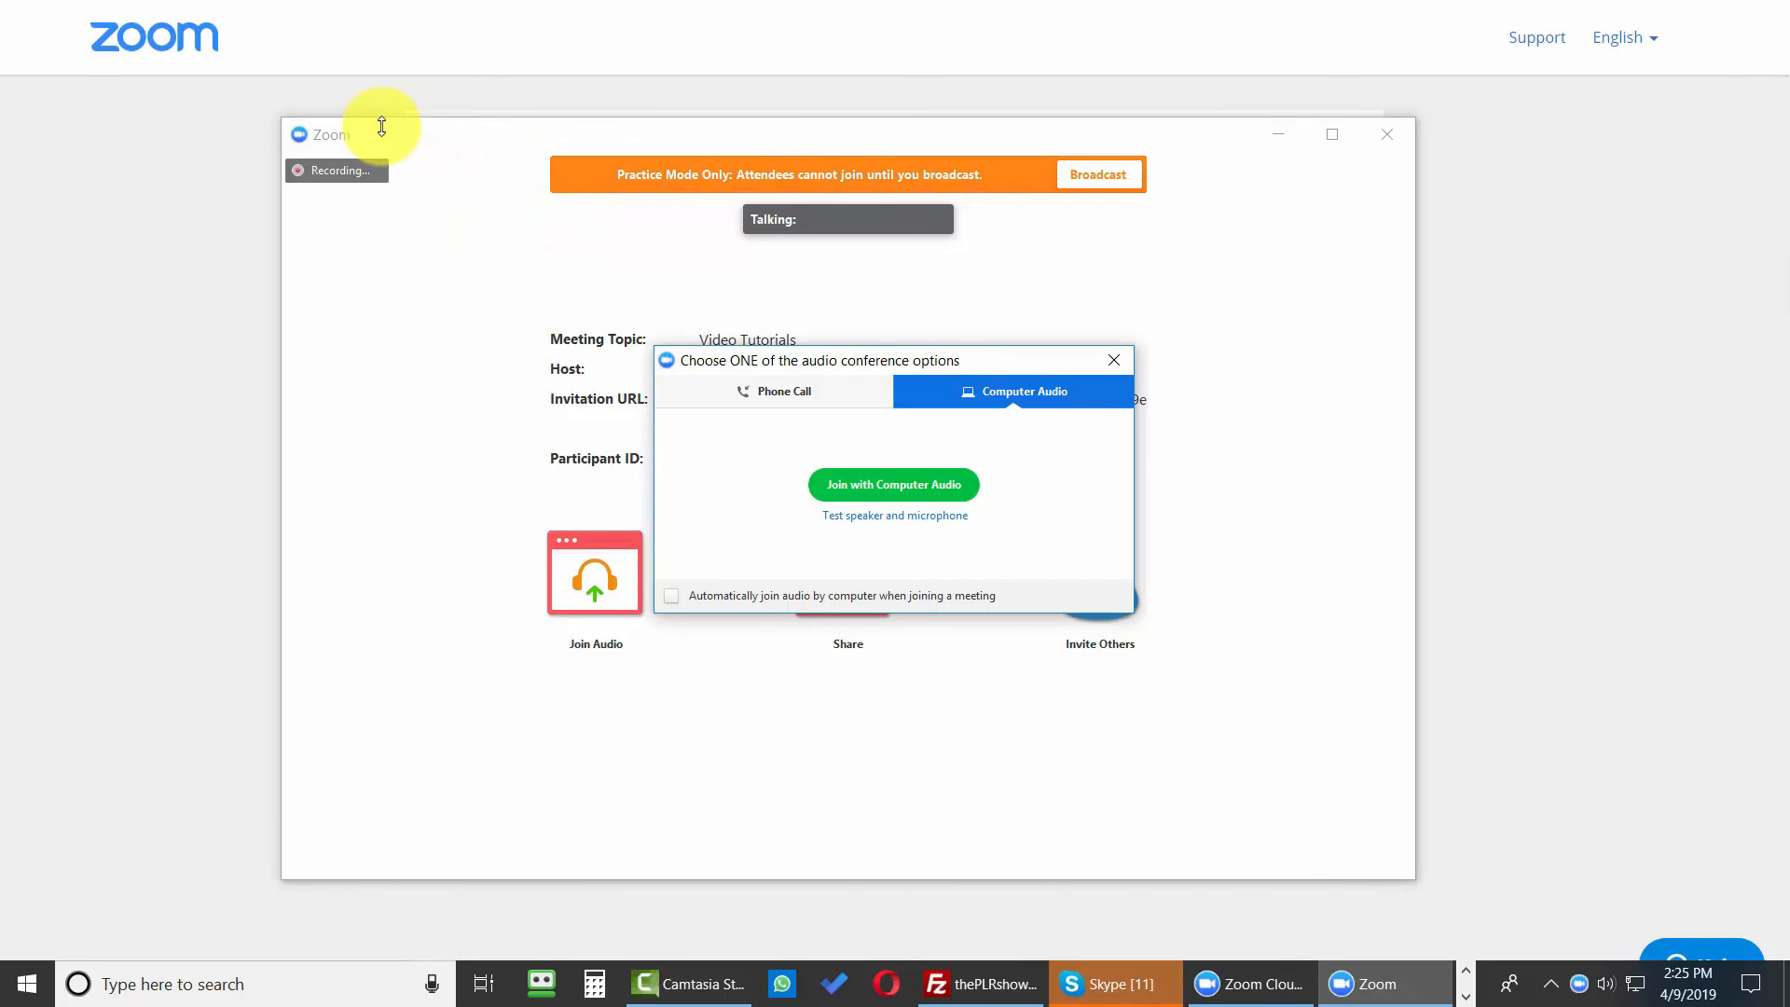
{"action": "left_click", "coordinate": [1114, 360]}
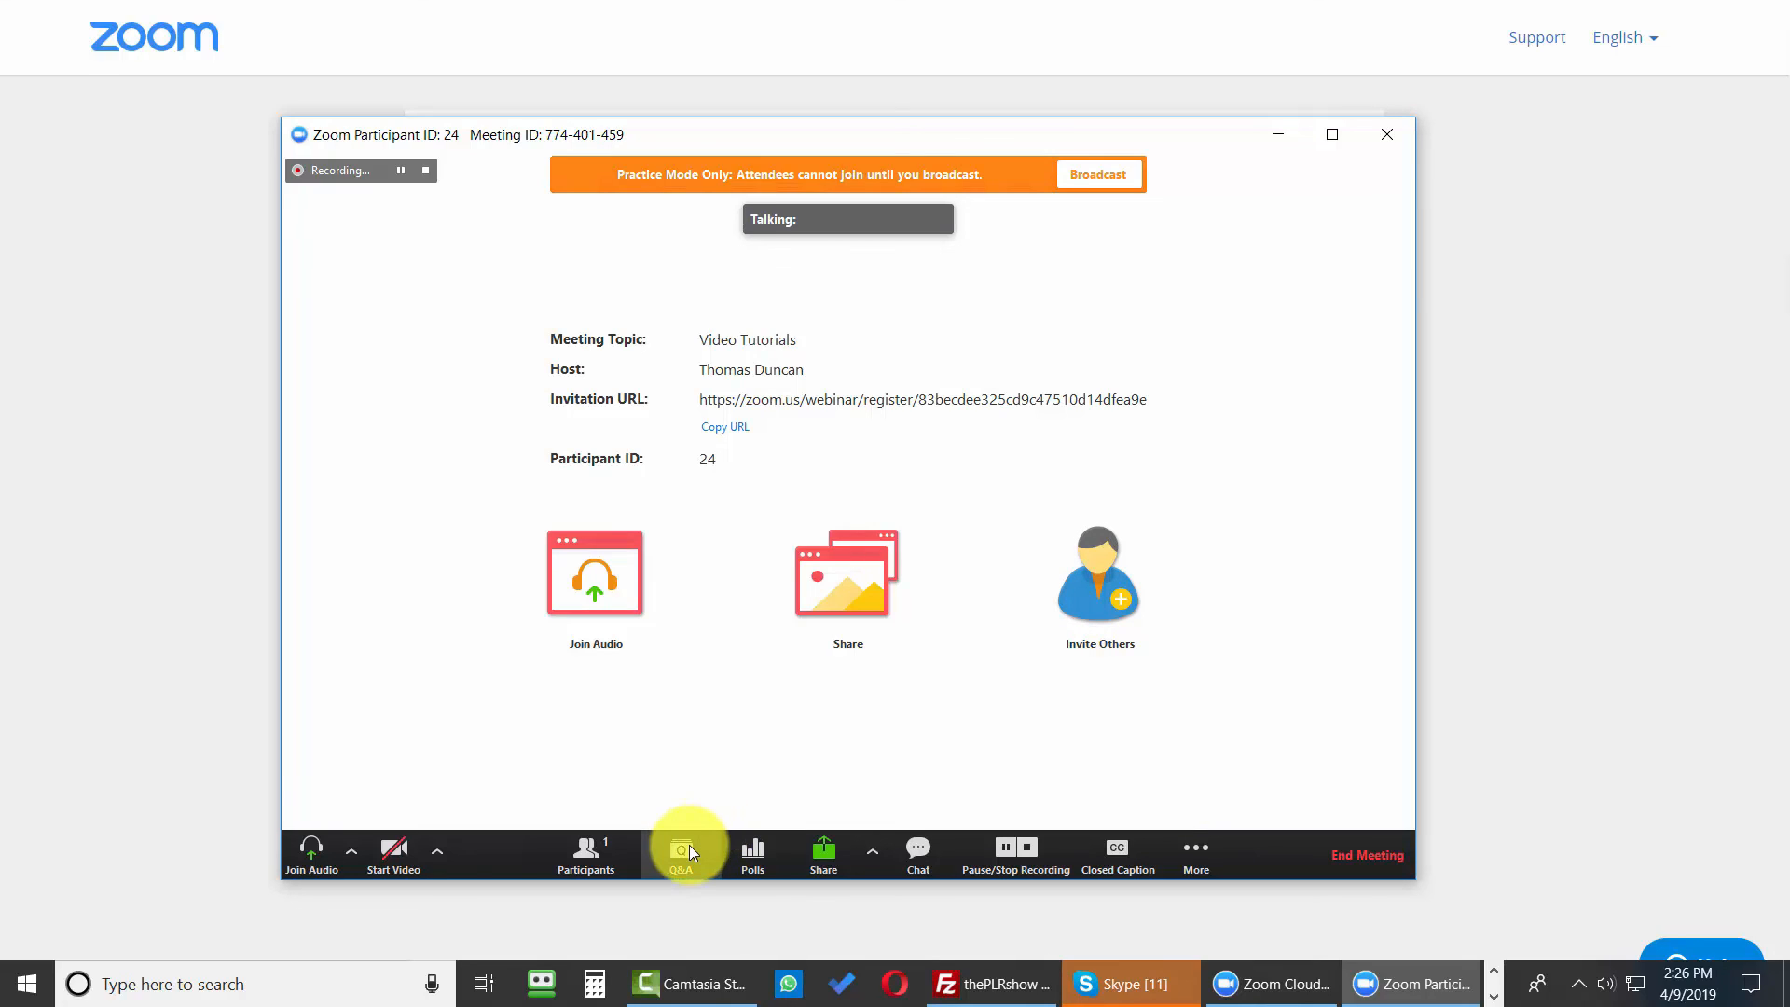
{"action": "left_click", "coordinate": [1196, 851]}
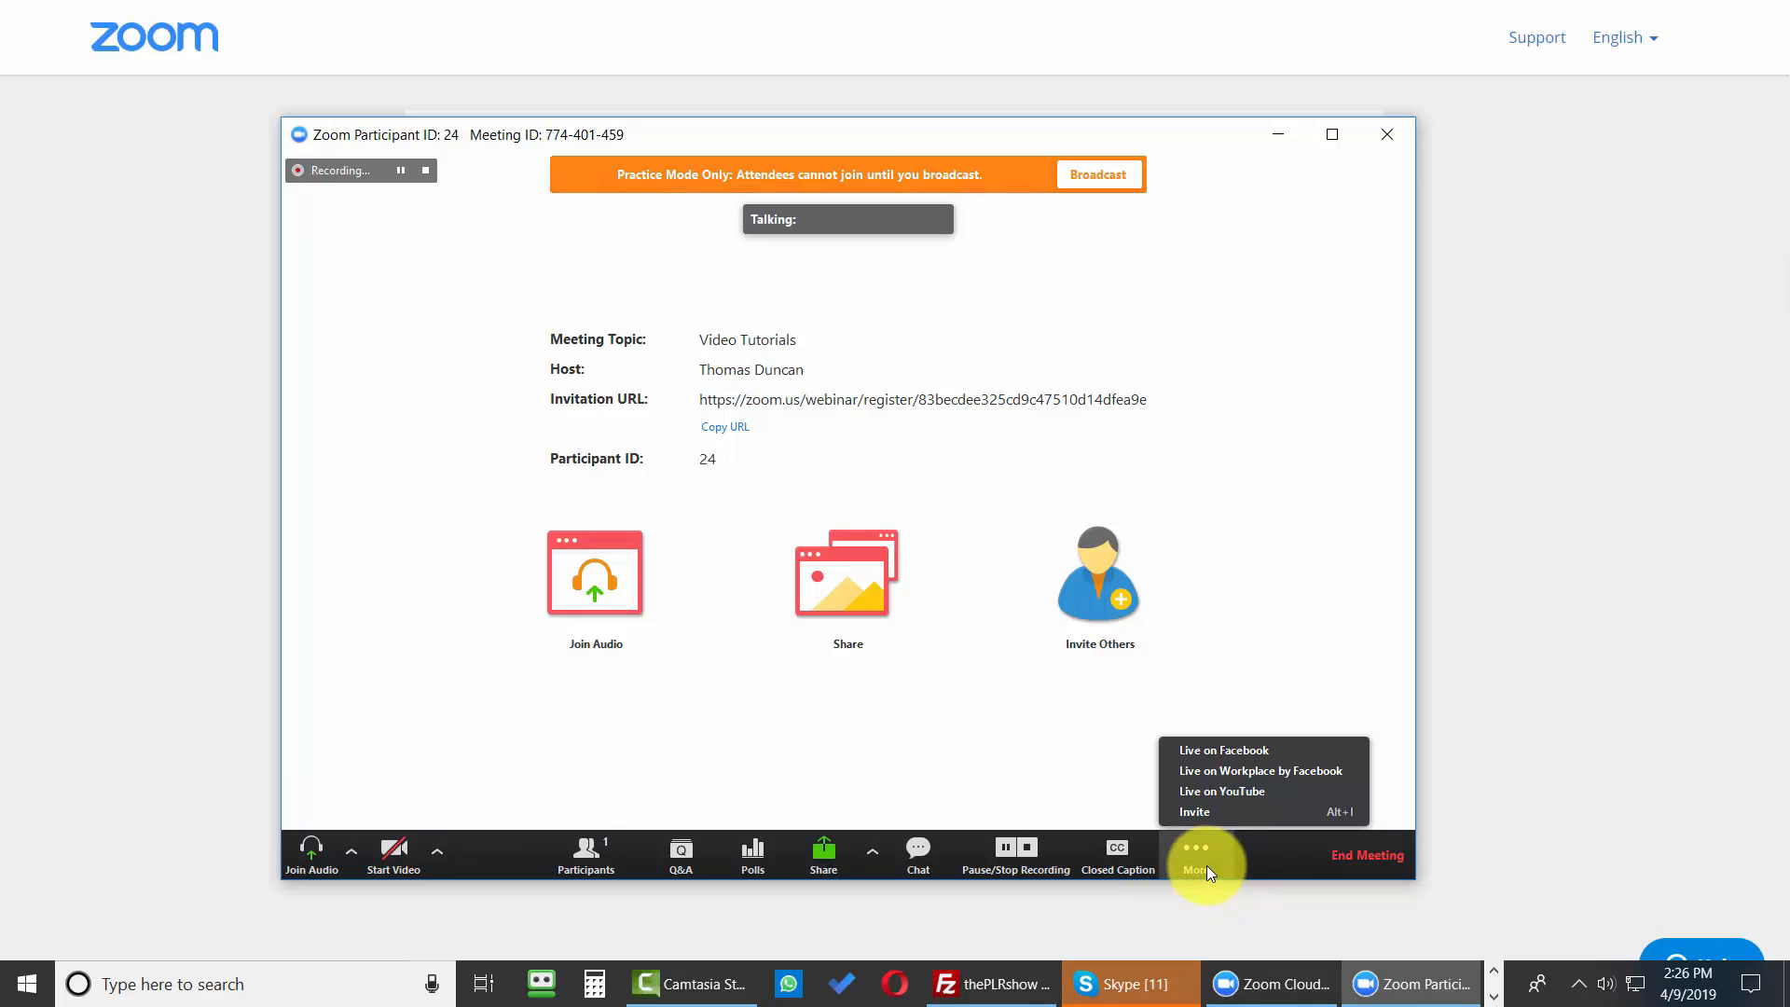